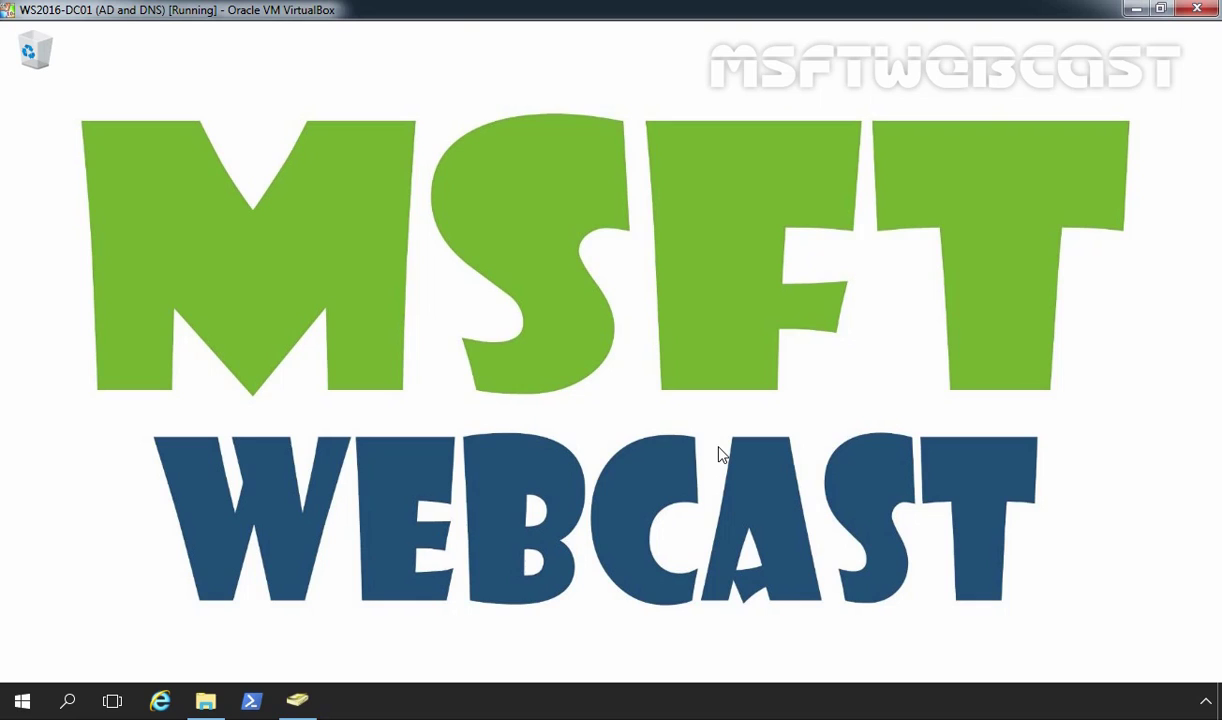
click(300, 703)
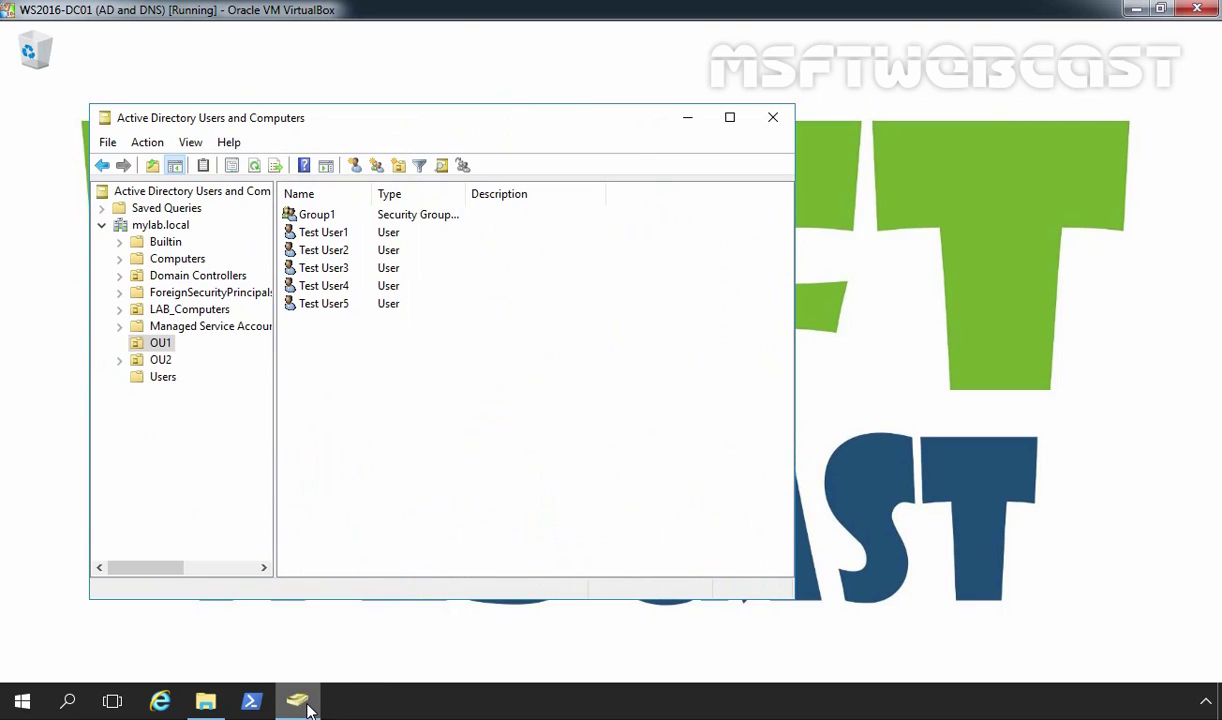
click(158, 346)
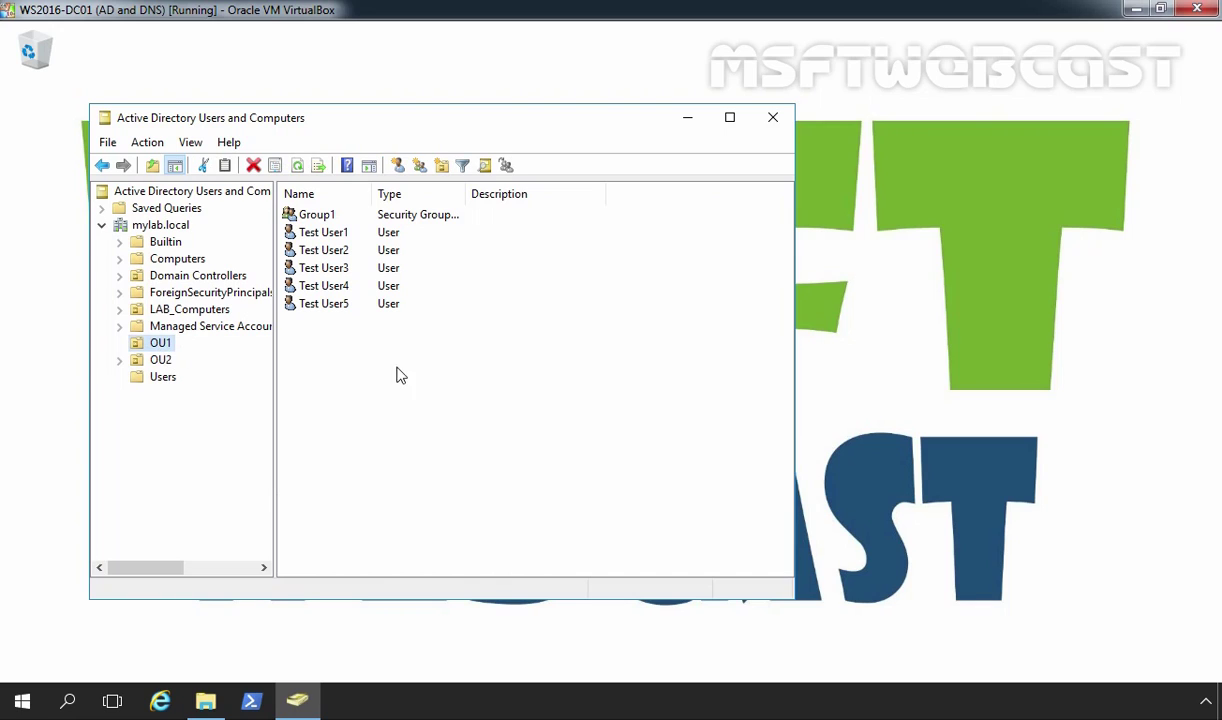
drag(405, 367, 310, 233)
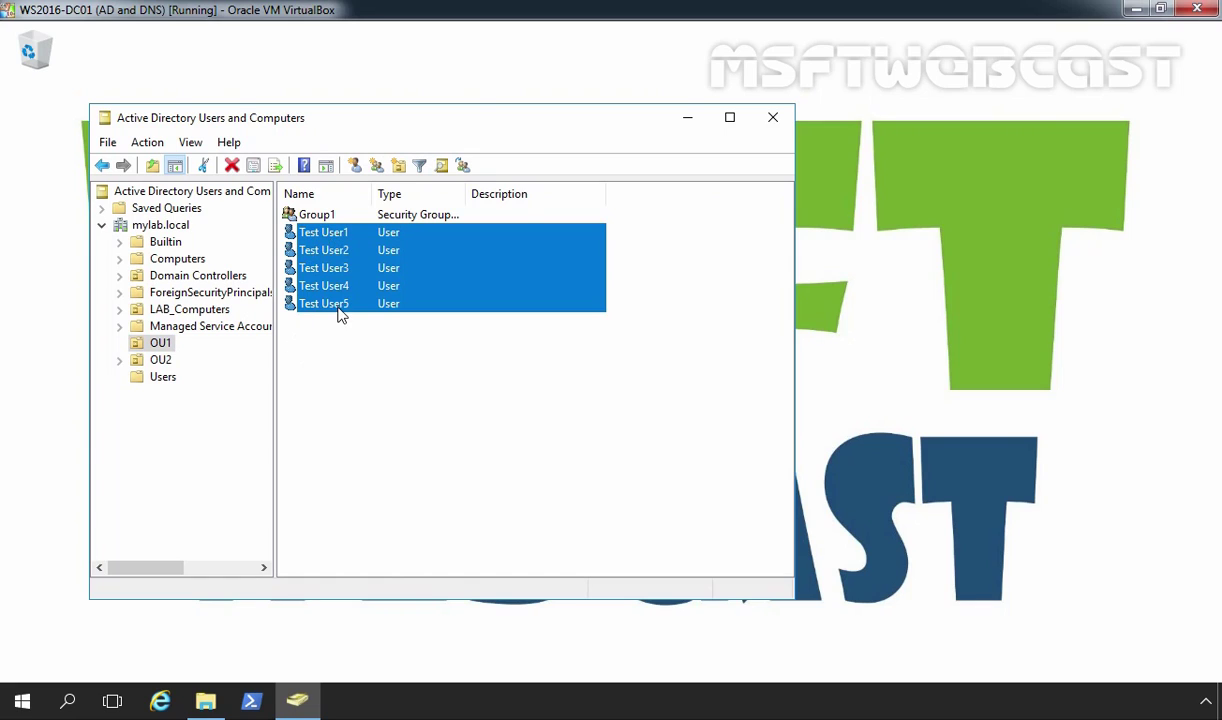
click(312, 215)
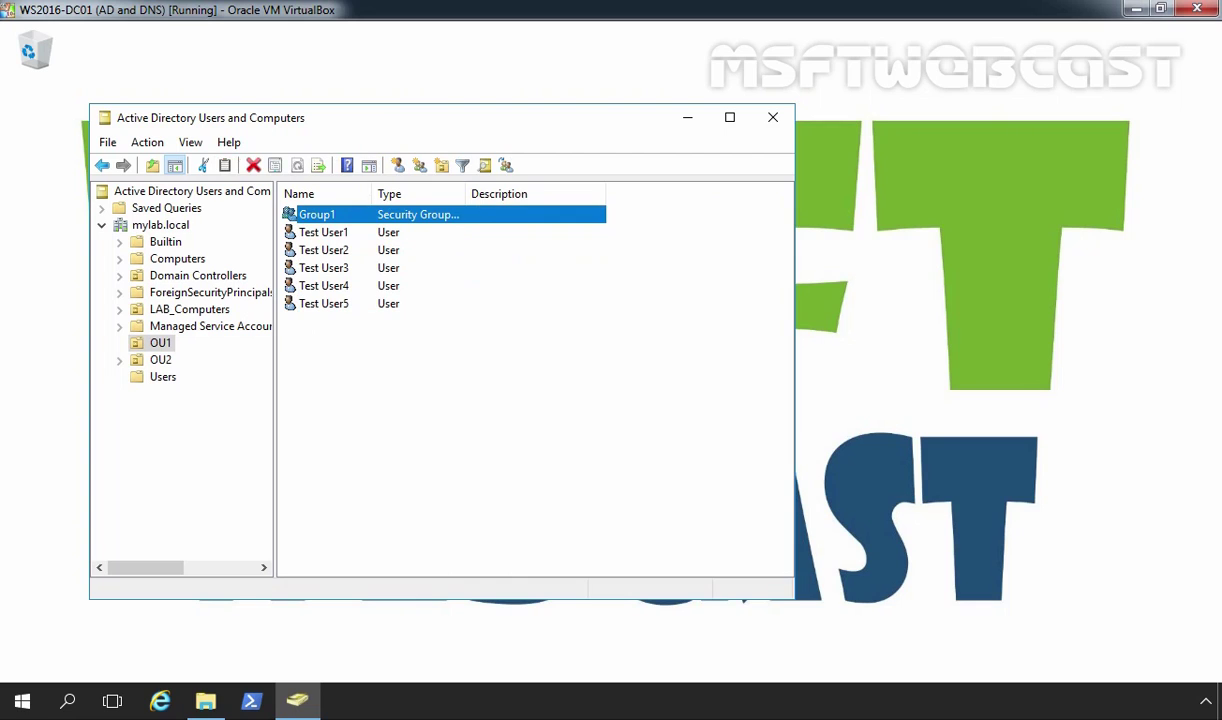
double_click(322, 222)
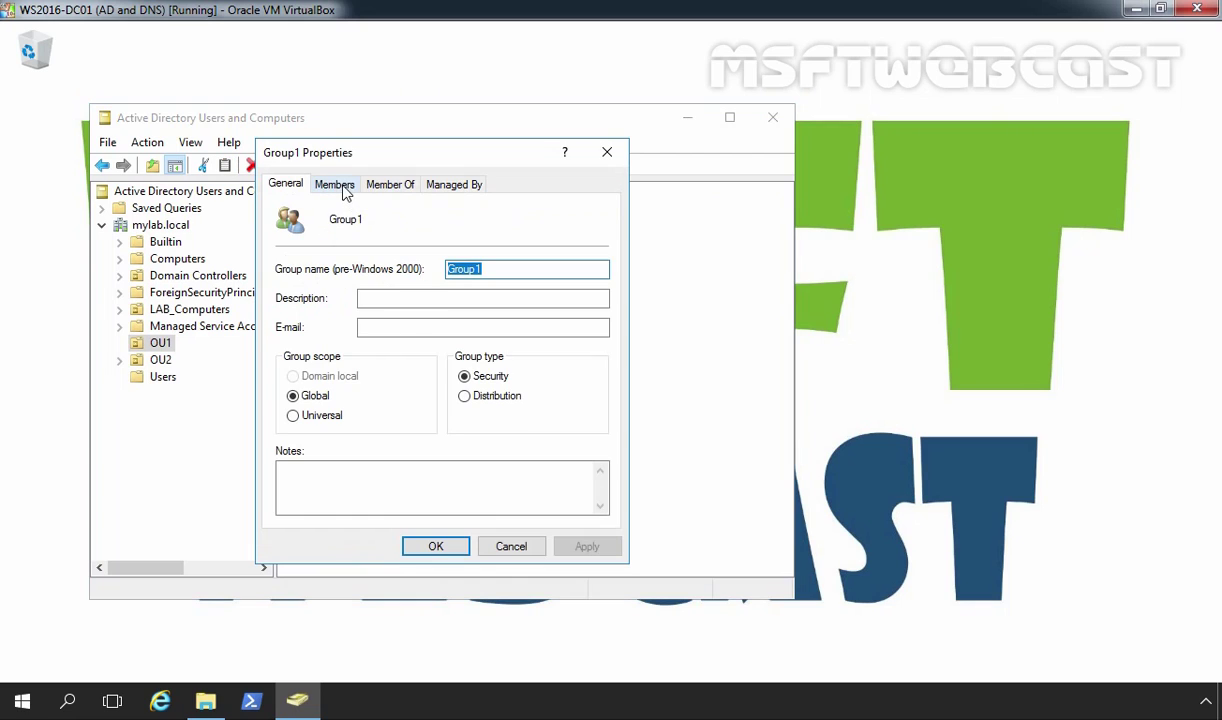
click(334, 184)
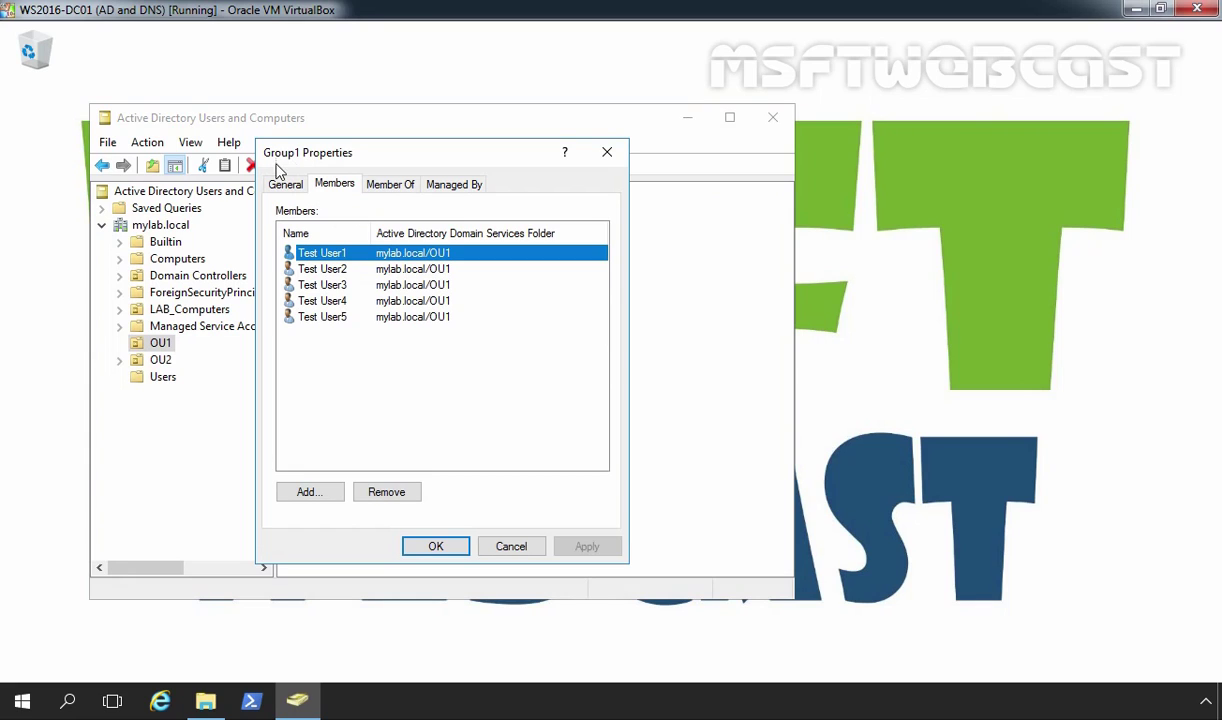
click(434, 548)
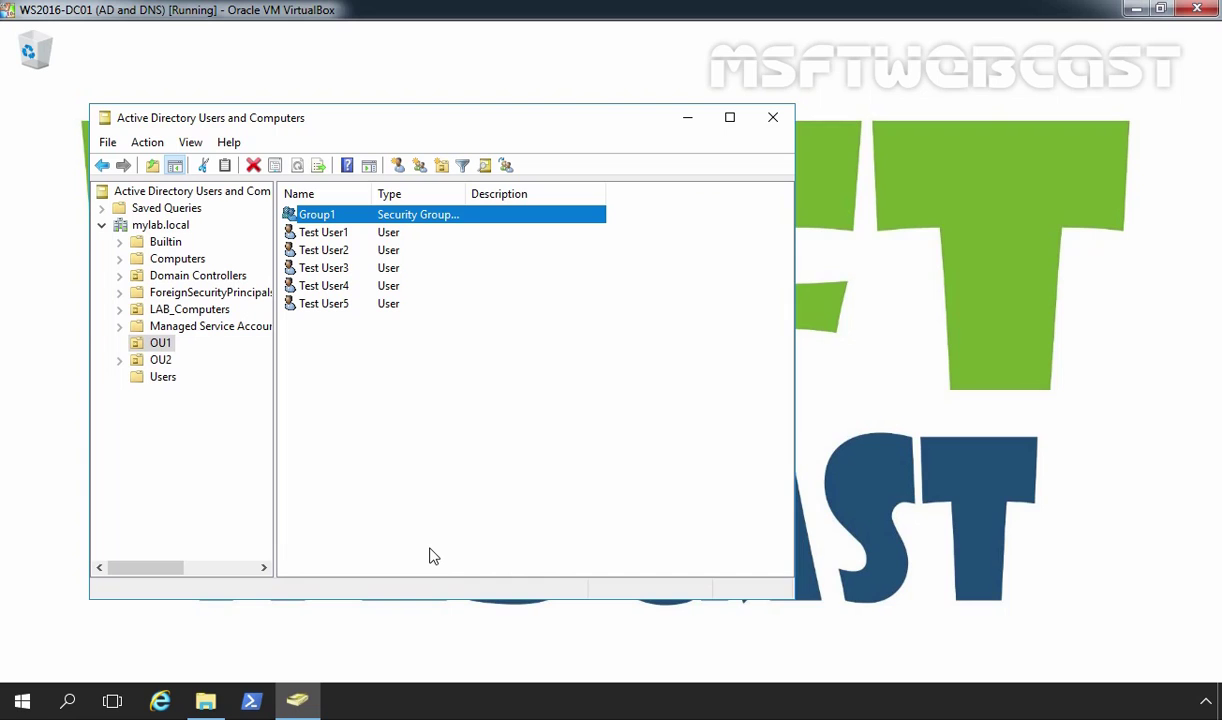
Step: Open Local Disk (D:) in File Explorer and add a new folder named Profile
click(205, 700)
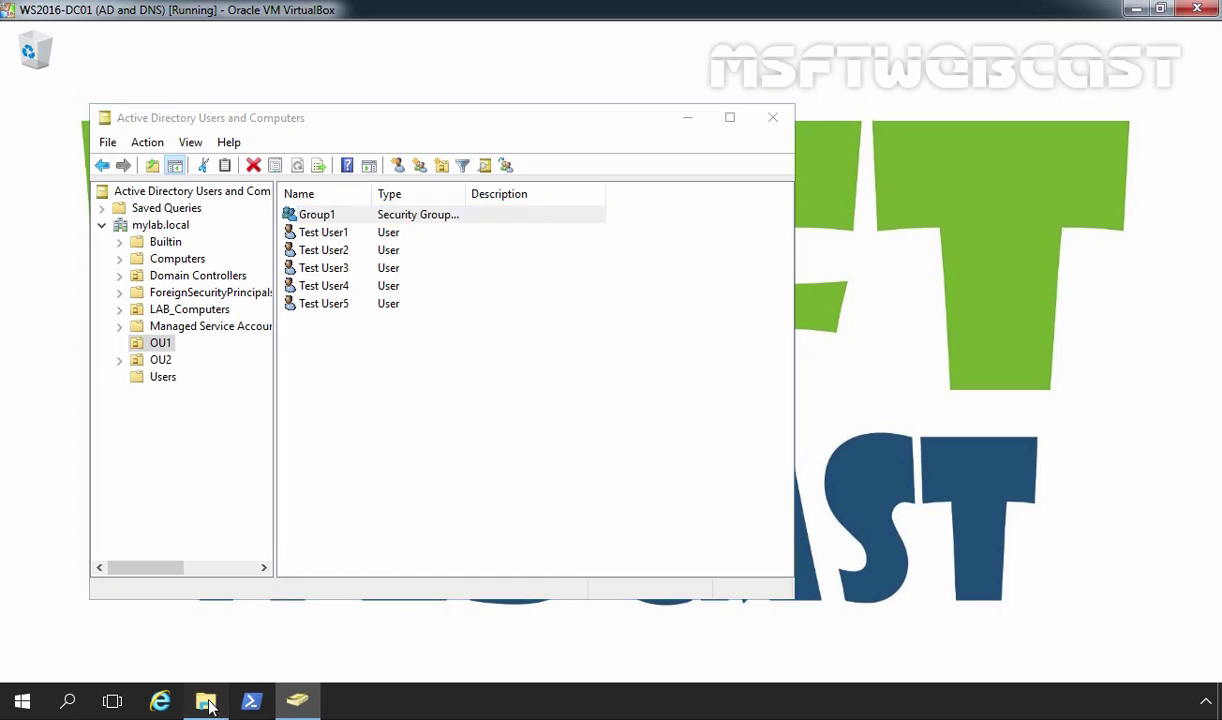
double_click(579, 367)
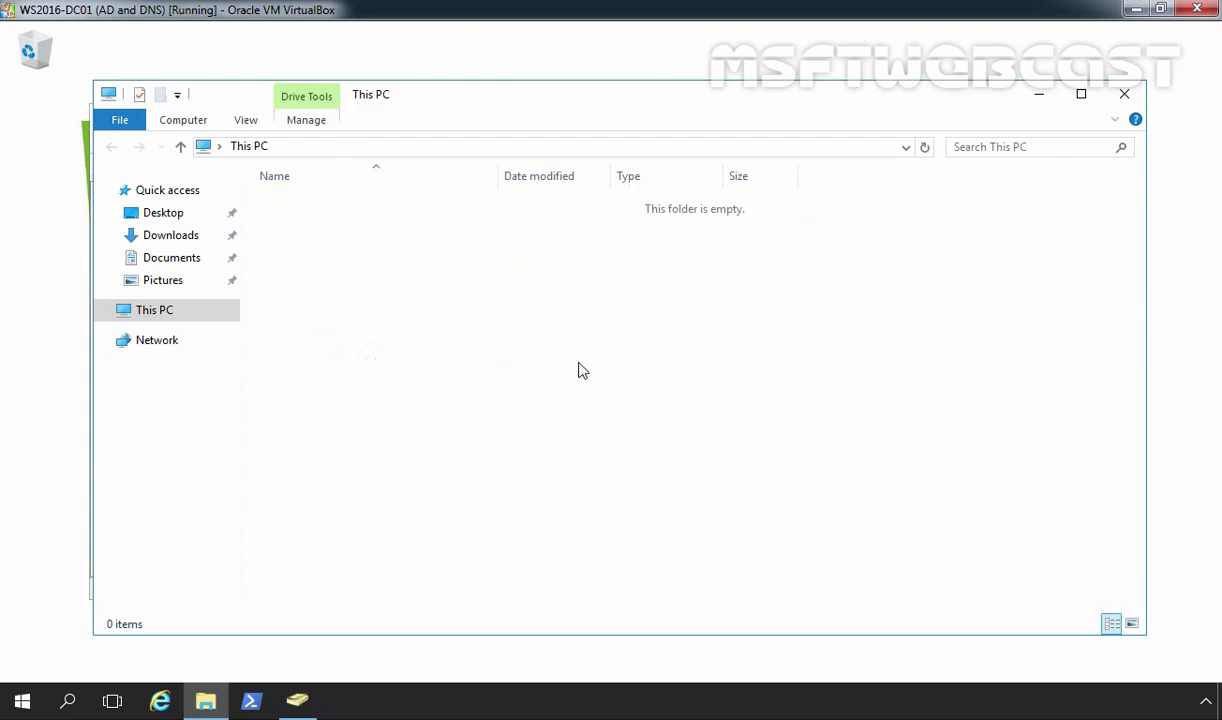
right_click(327, 231)
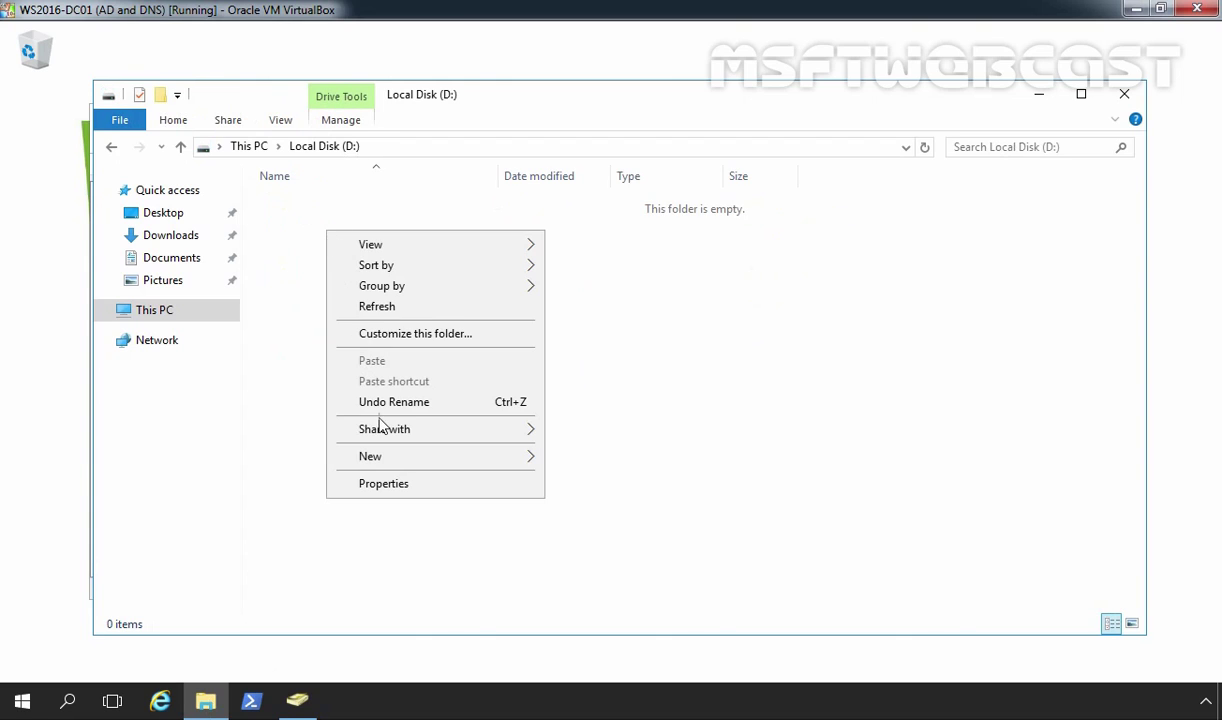
mouse_move(505, 458)
click(580, 460)
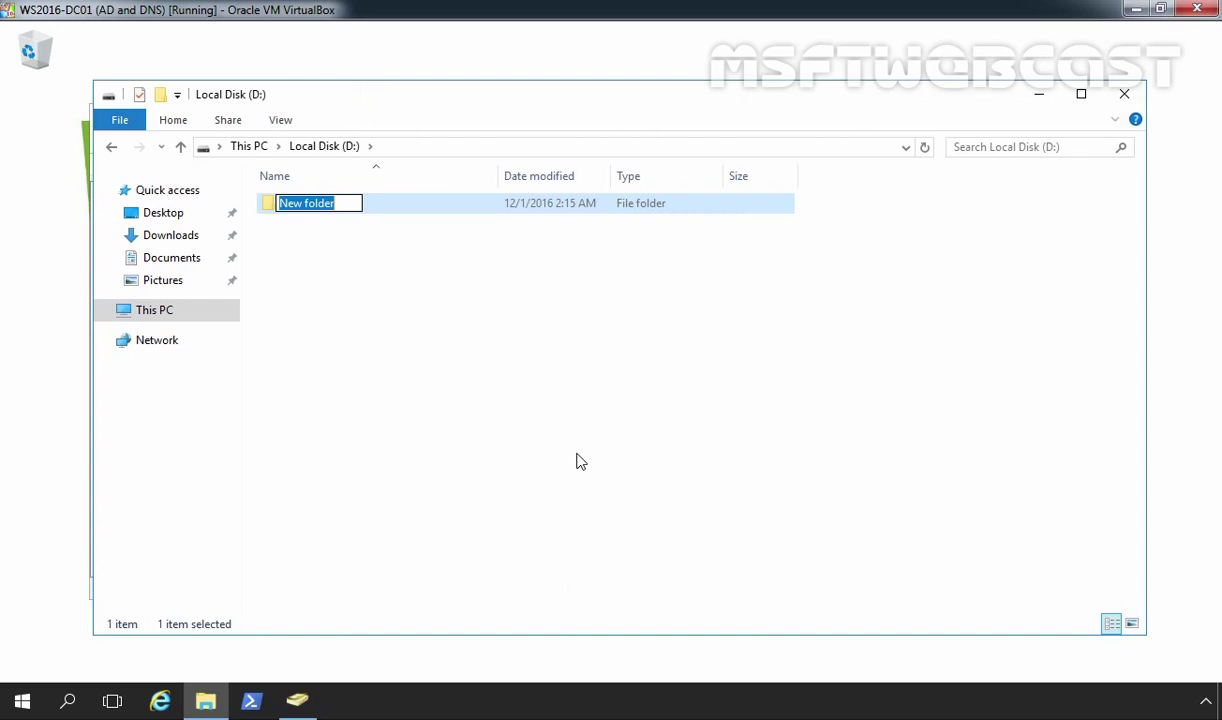
text(Pro)
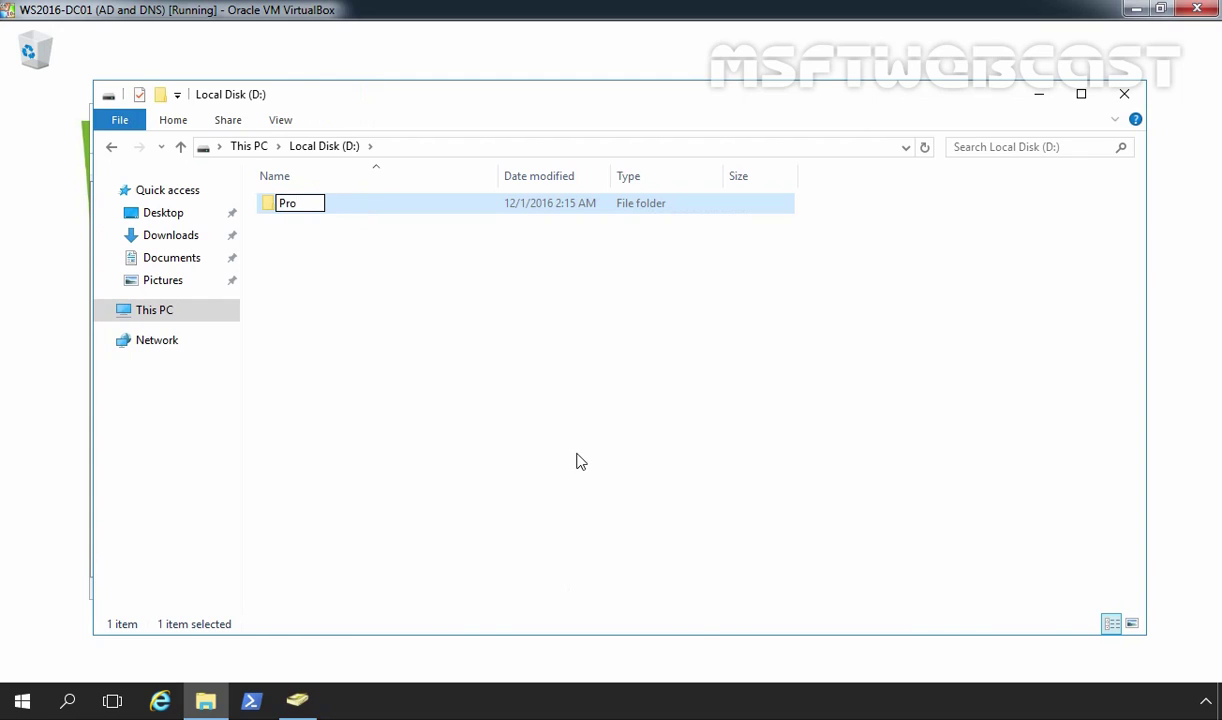
text(file)
key(Return)
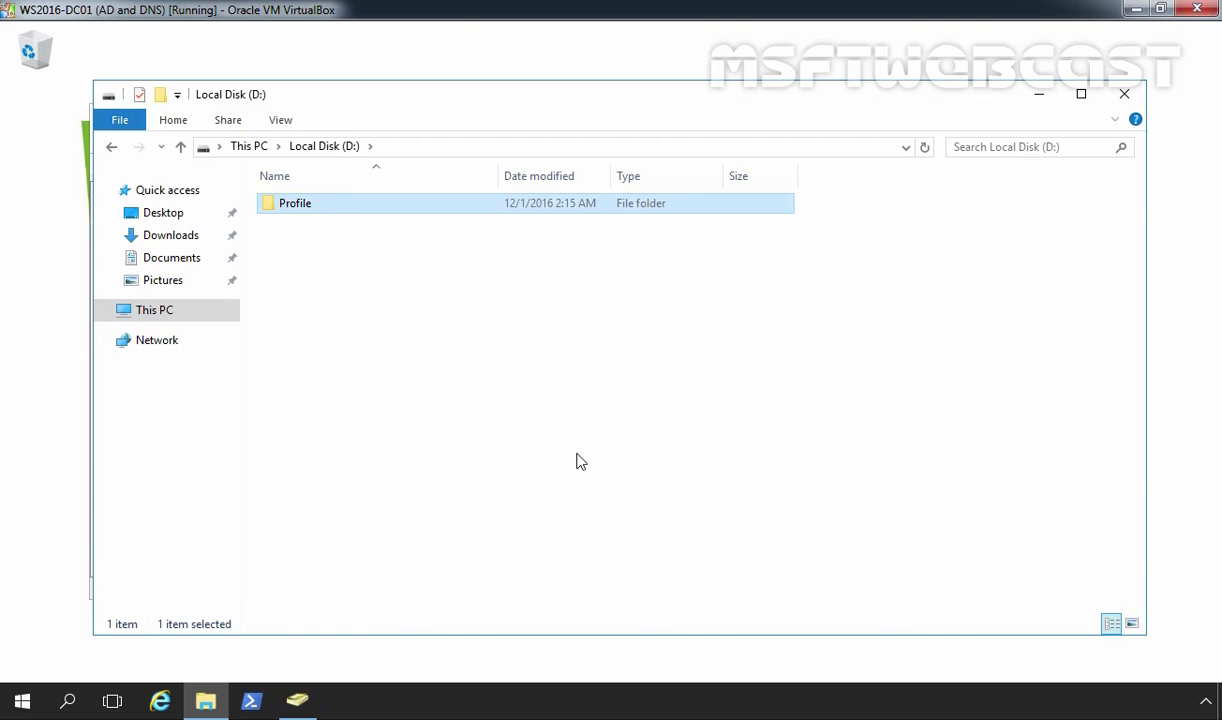
Step: Turn on Advanced Sharing for the Profile folder with the hidden share name Profile$
right_click(310, 213)
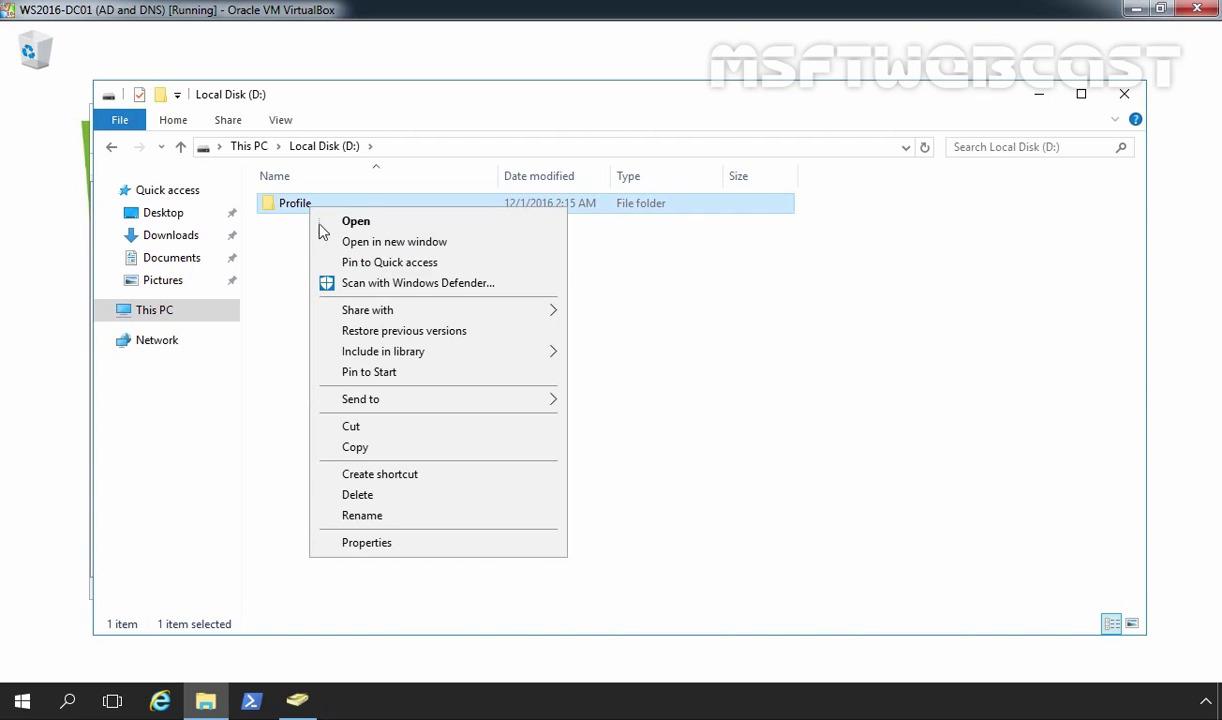
click(363, 543)
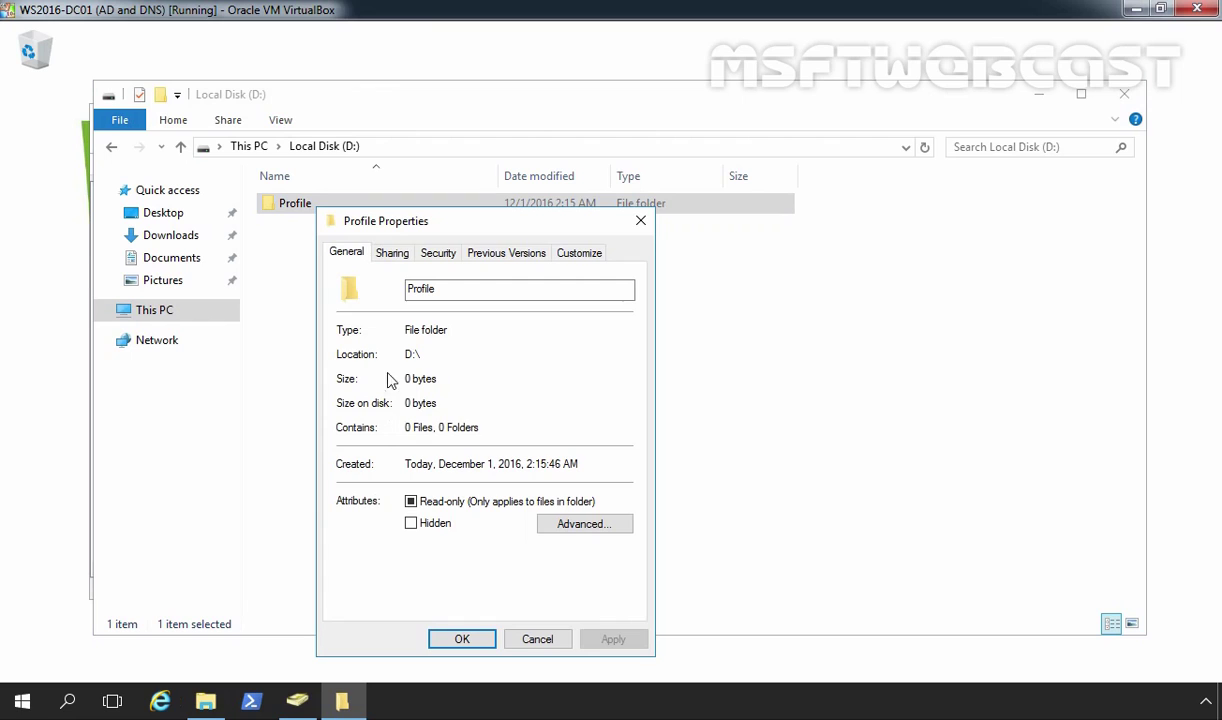
click(396, 256)
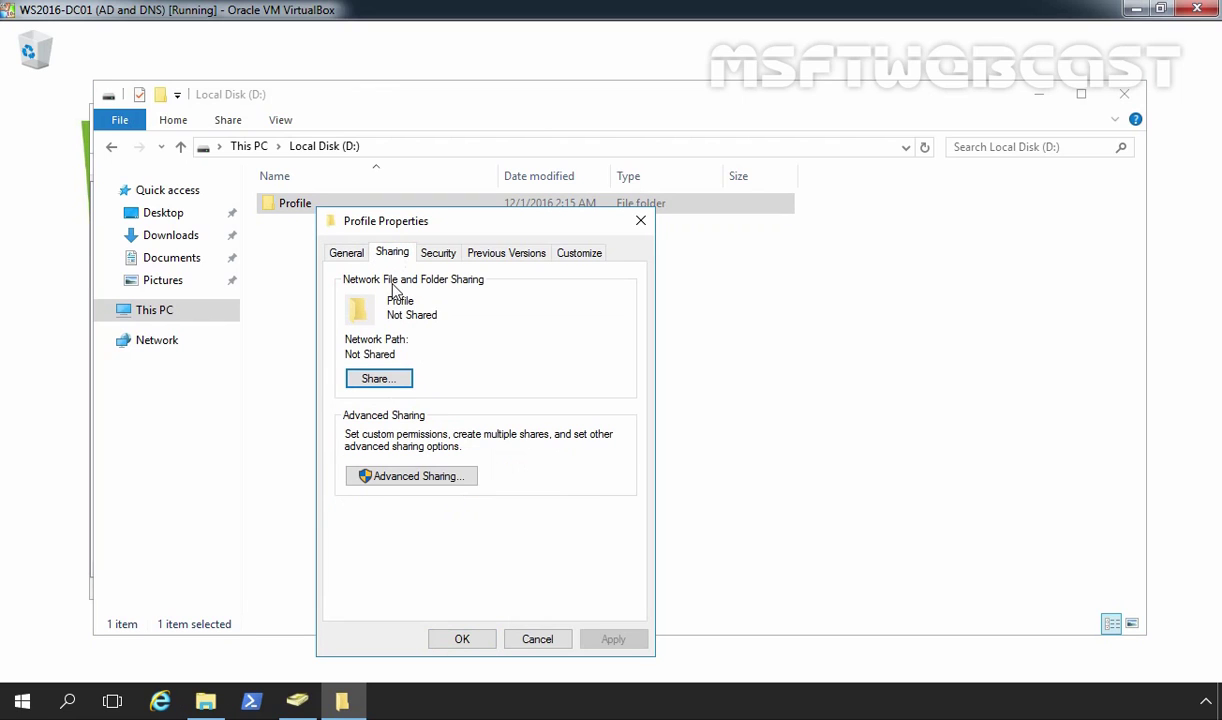
click(405, 476)
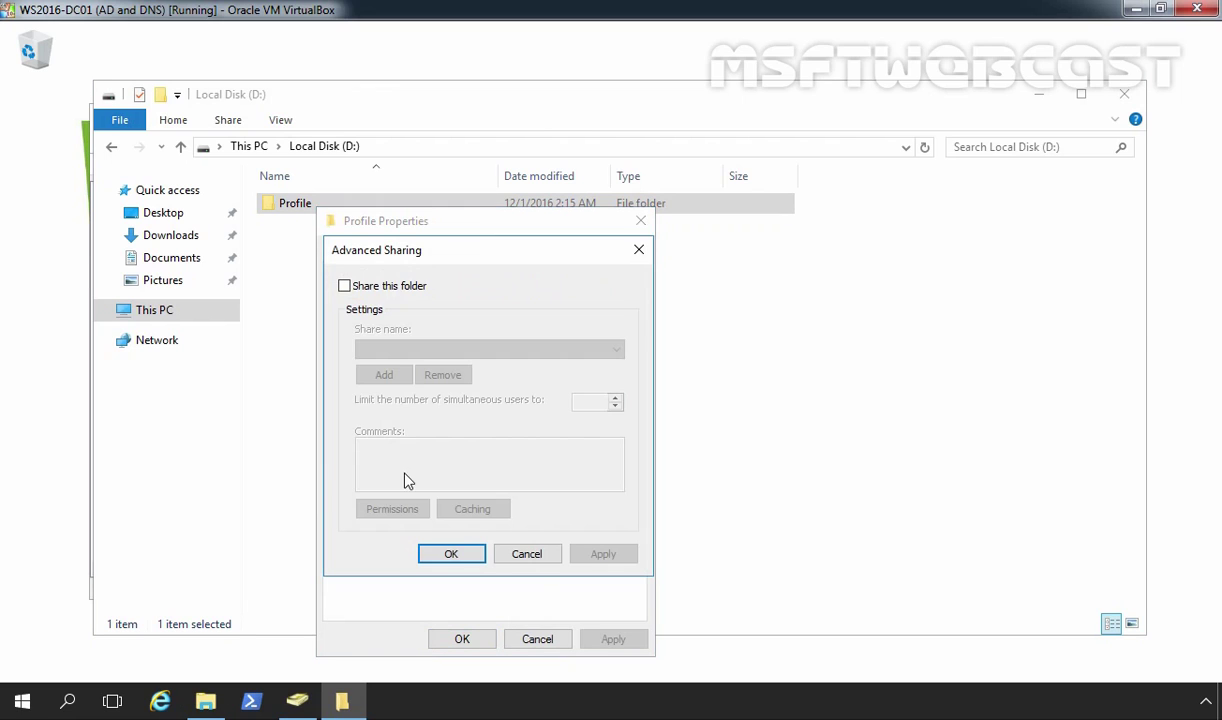
click(344, 286)
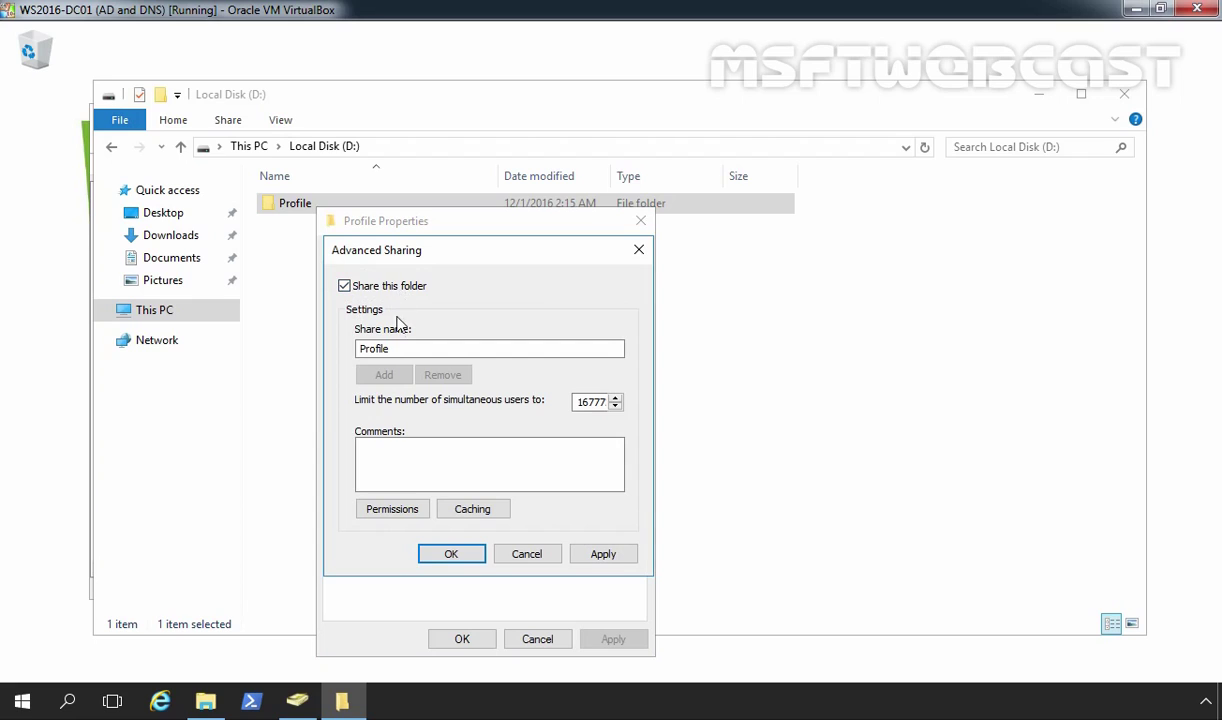
click(406, 349)
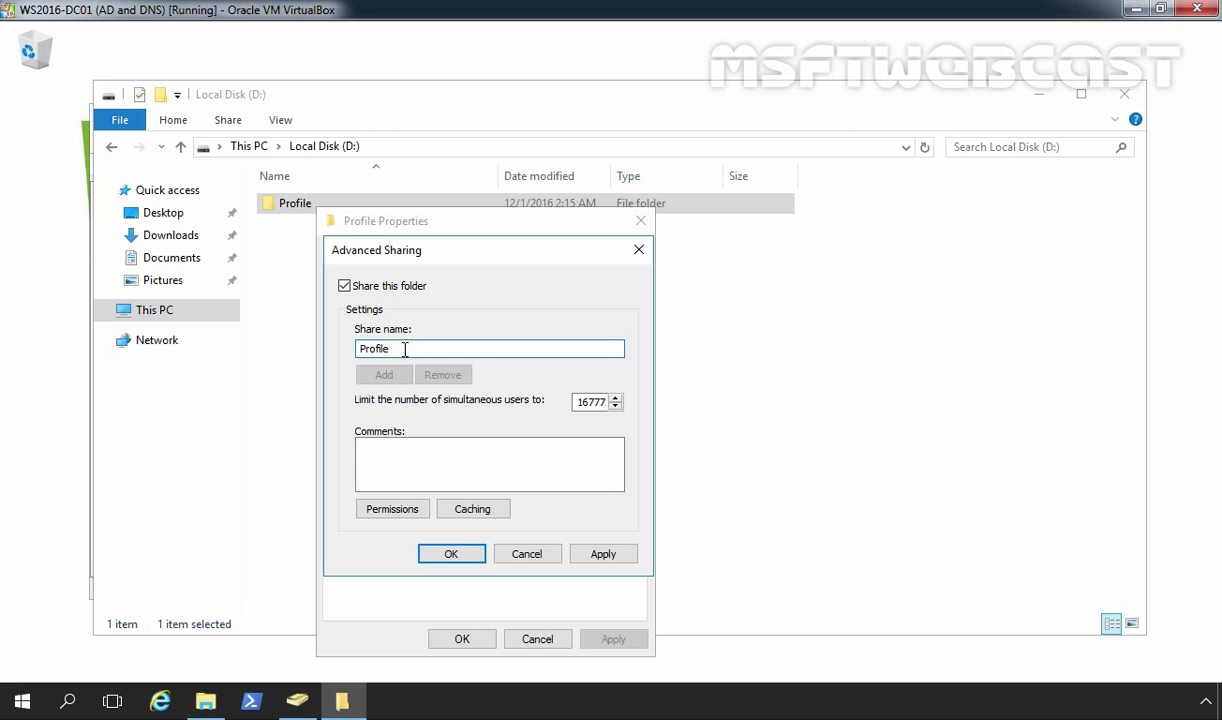
text($)
Step: Grant Everyone Full Control on the Profile$ share and apply the sharing settings
click(390, 509)
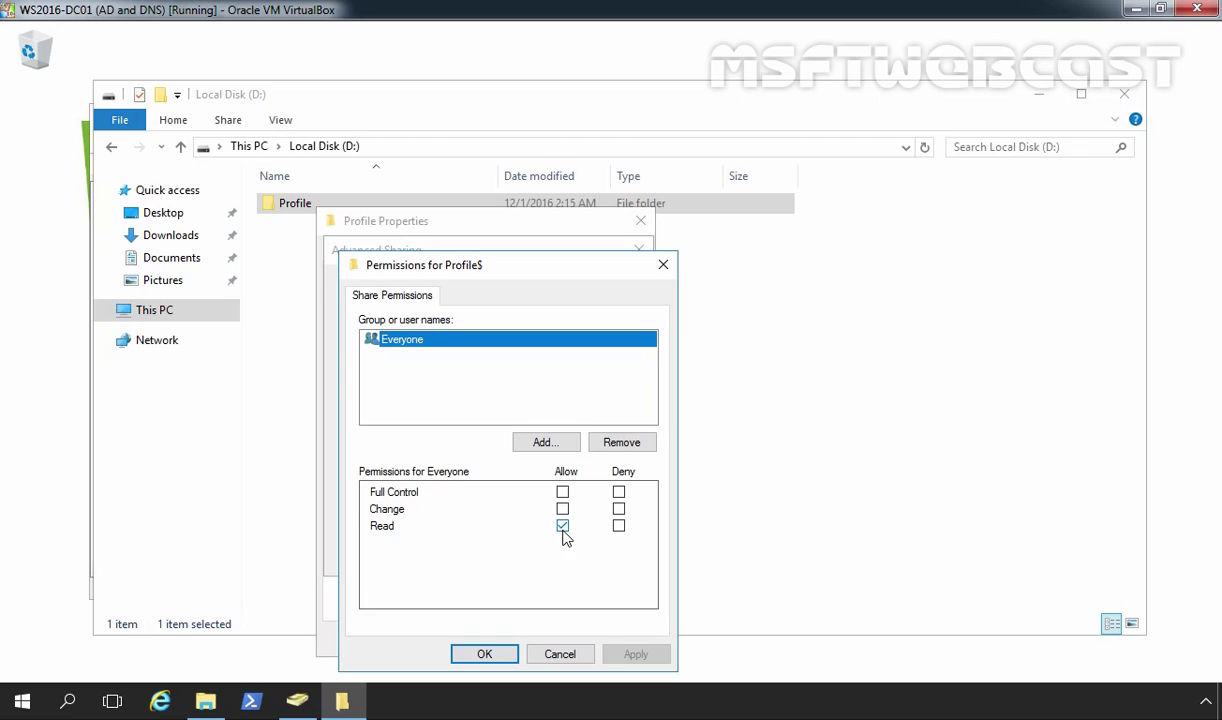
click(562, 492)
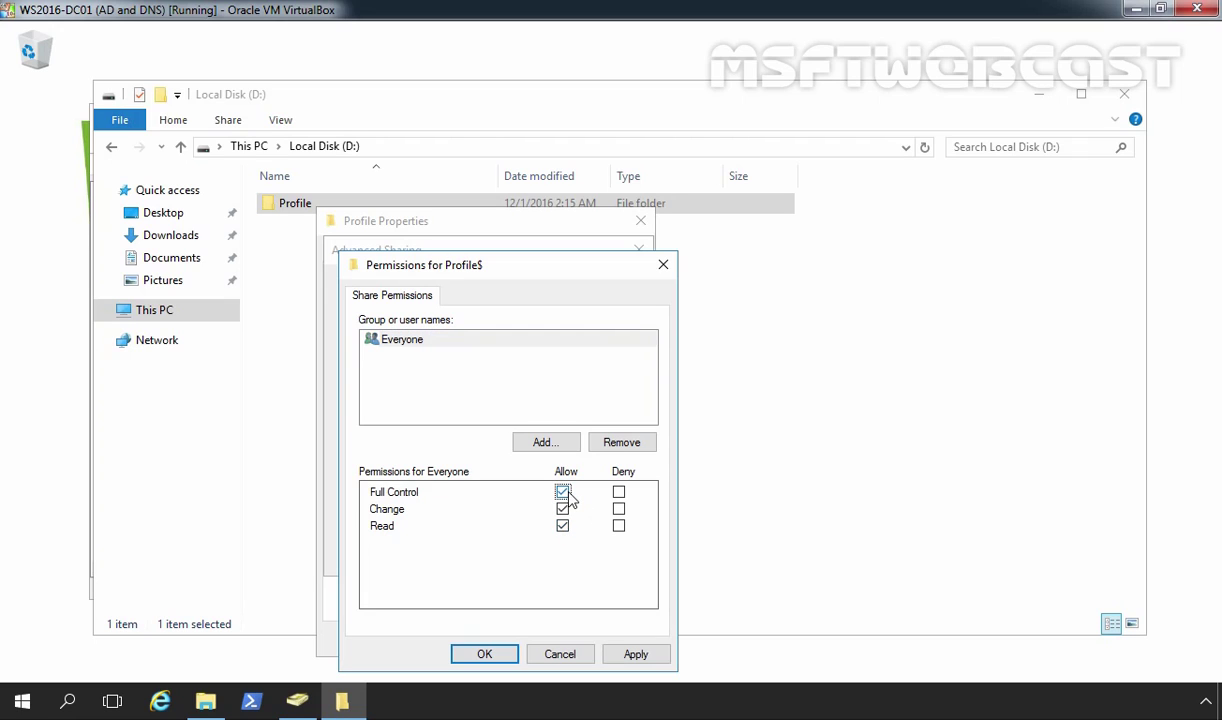
click(636, 654)
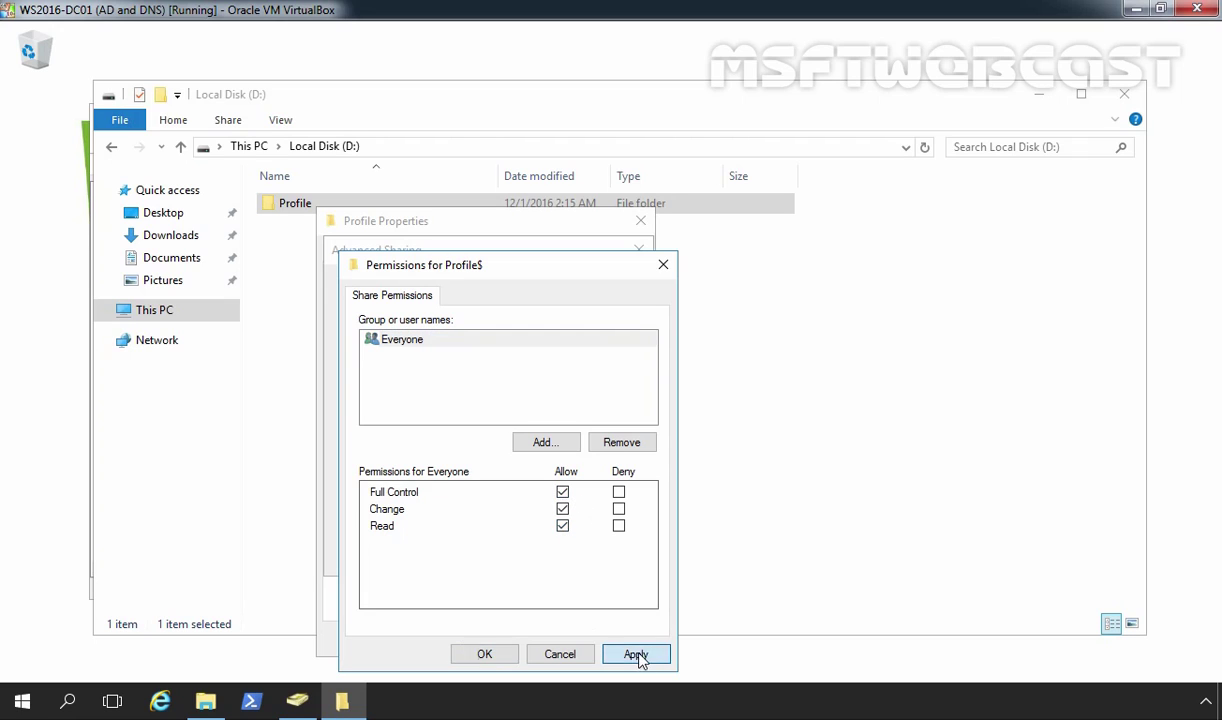
click(490, 655)
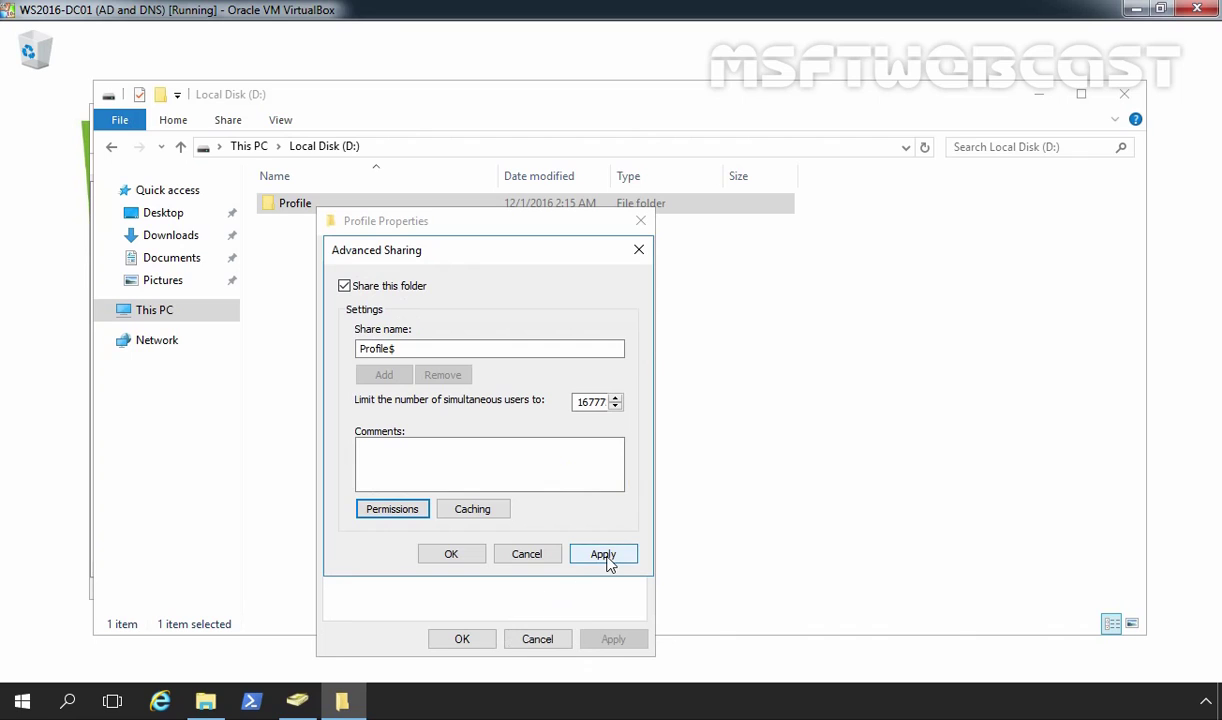
click(604, 556)
click(452, 554)
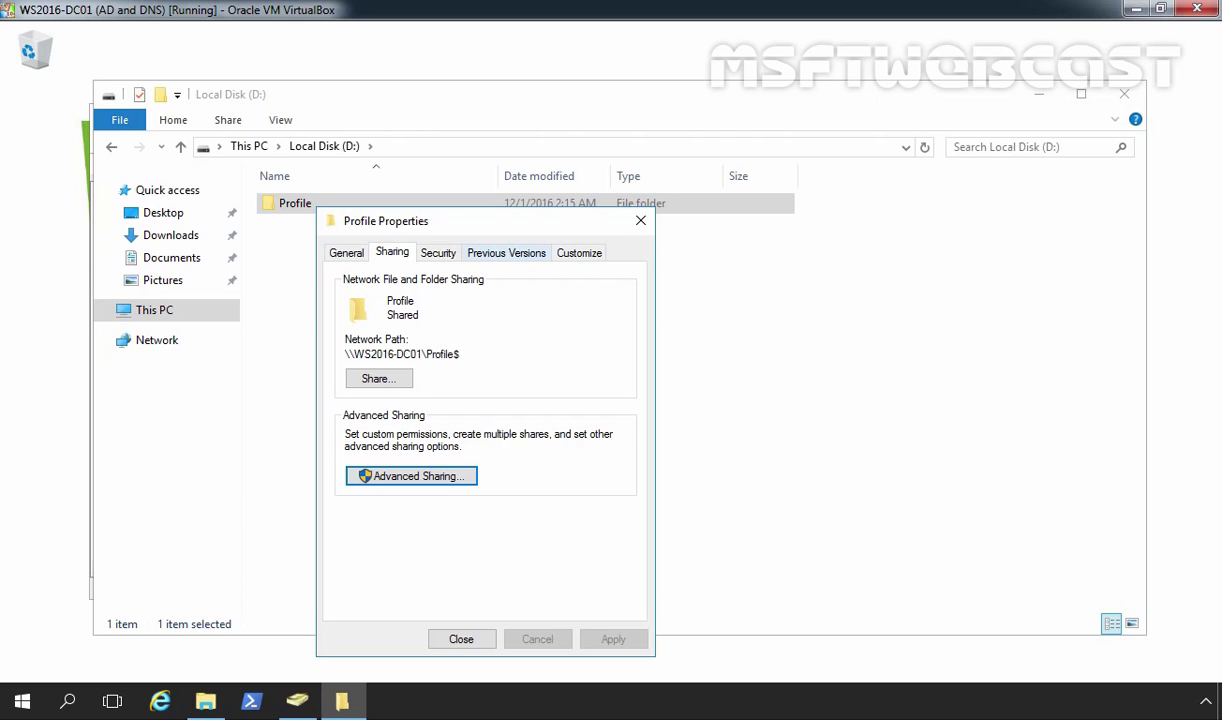
Step: Disable inheritance on Profile, converting inherited permissions into explicit entries
click(437, 258)
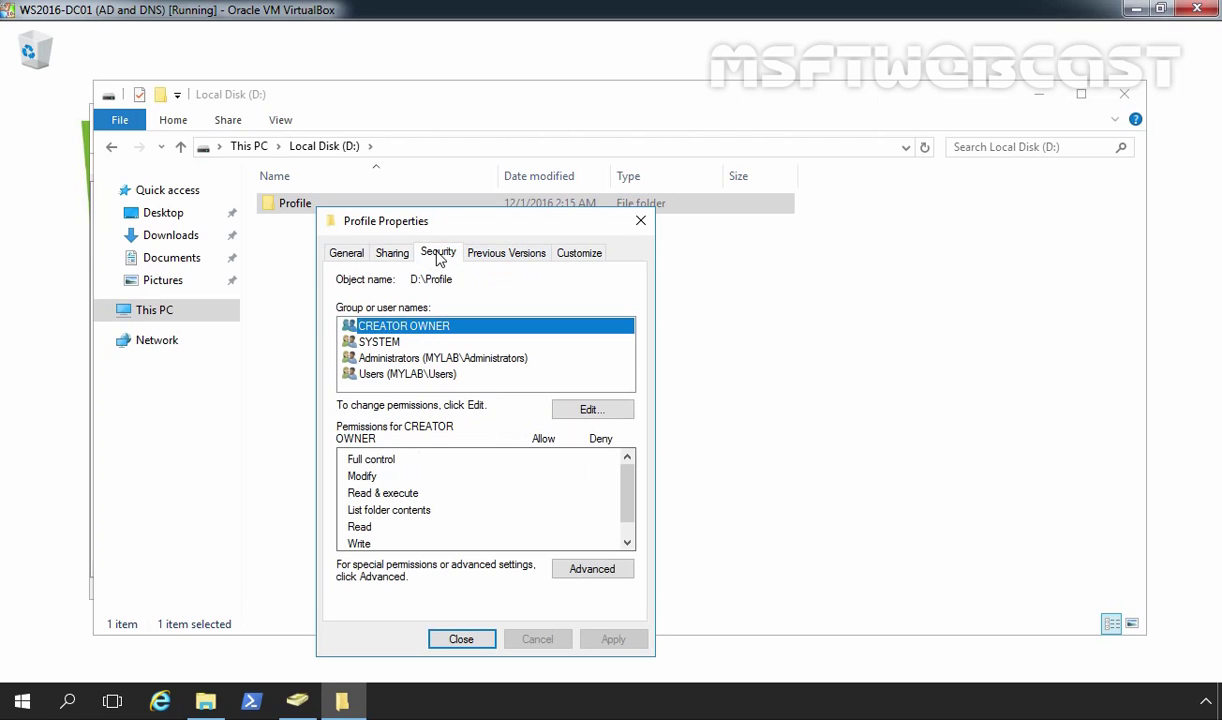
click(592, 572)
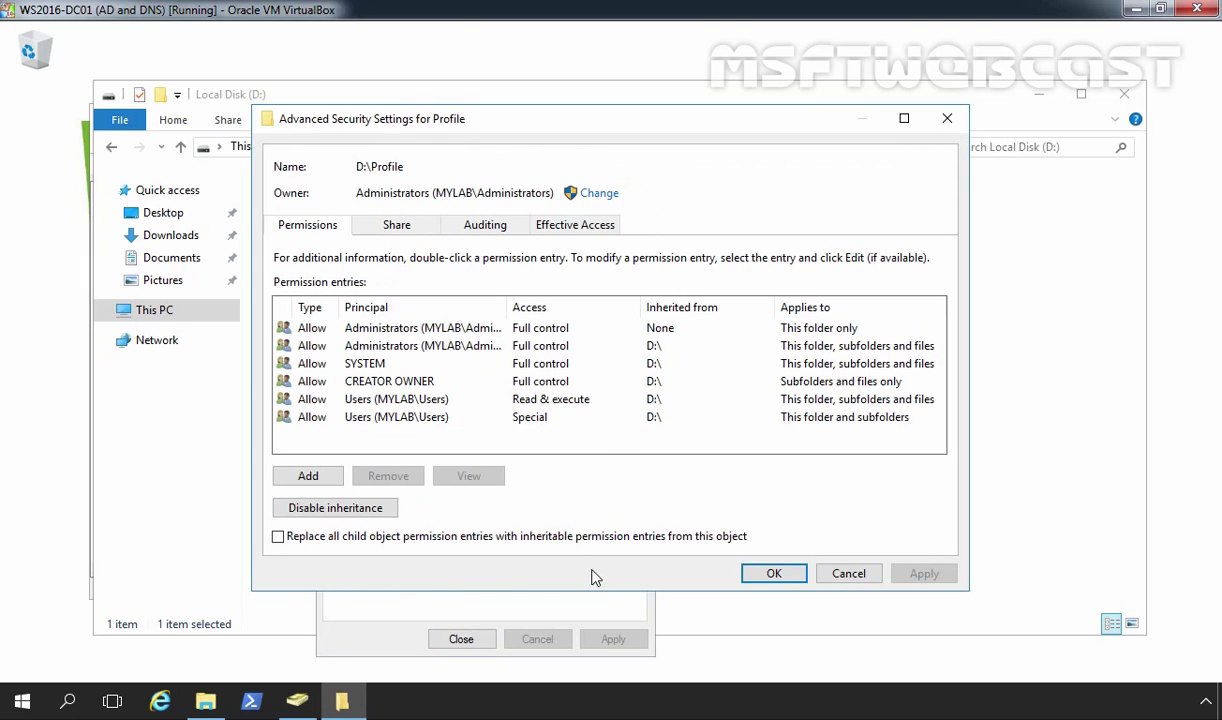
click(345, 508)
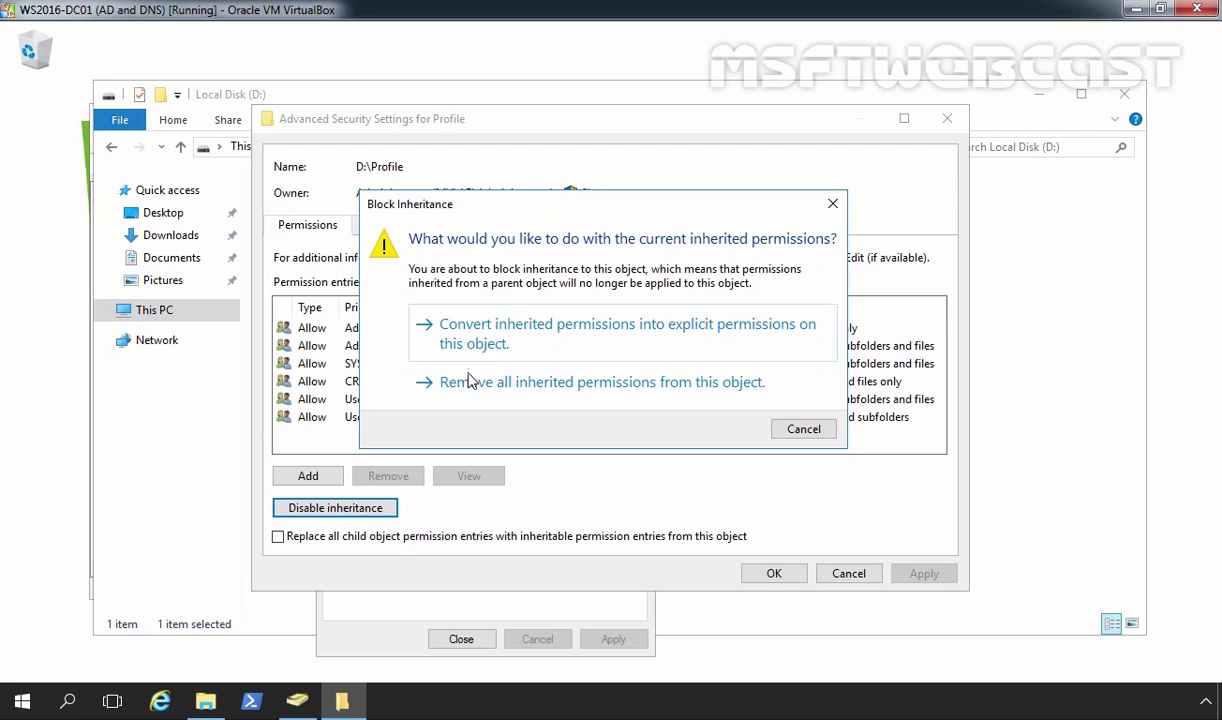
click(600, 342)
Step: Remove the Users Special access and Users Read & execute entries
click(368, 400)
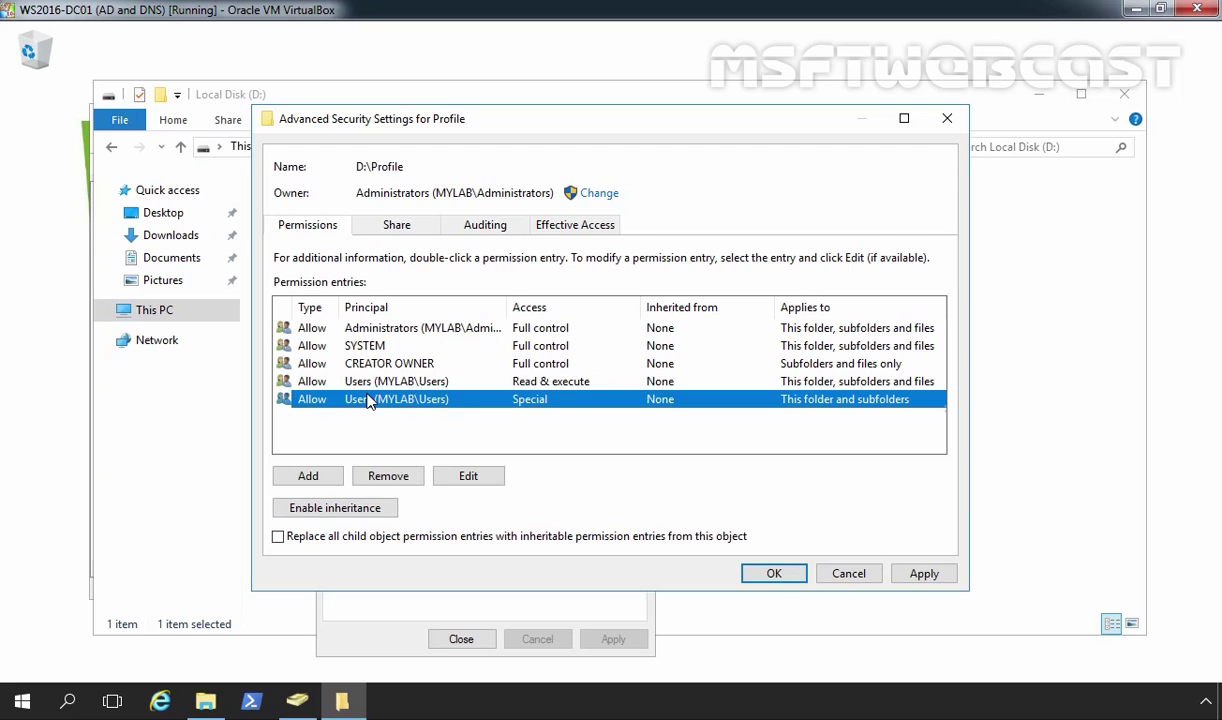
click(388, 476)
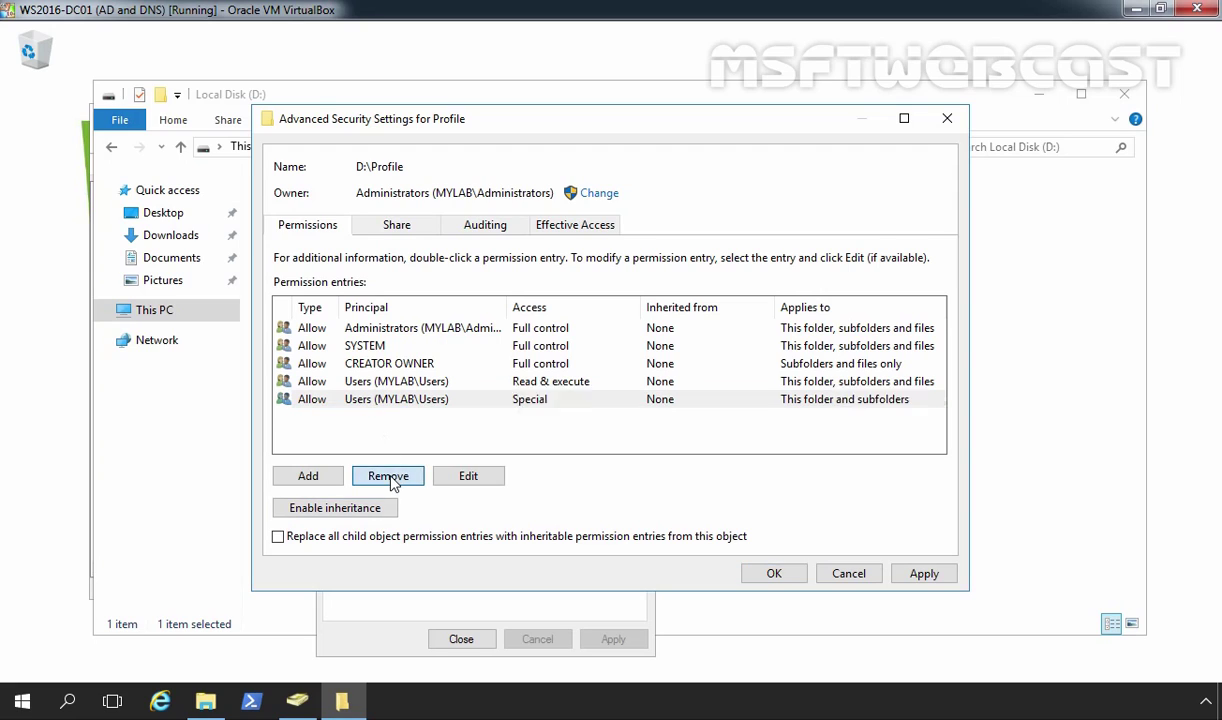
click(376, 390)
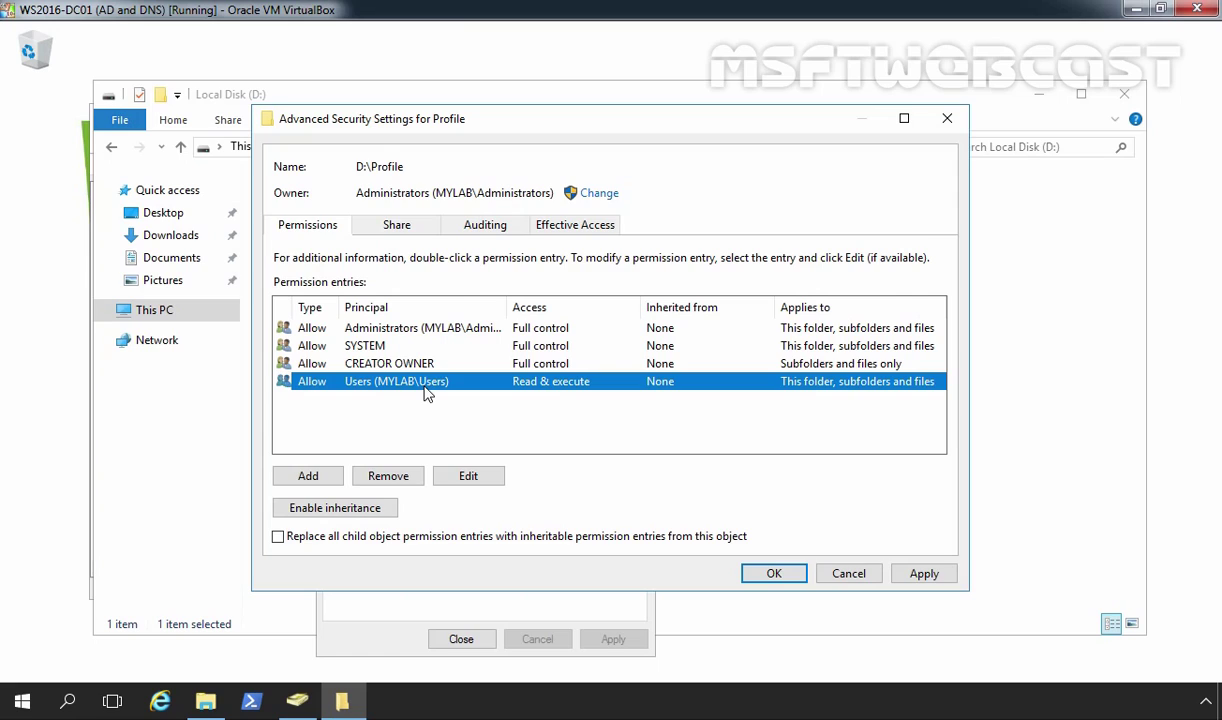
click(405, 477)
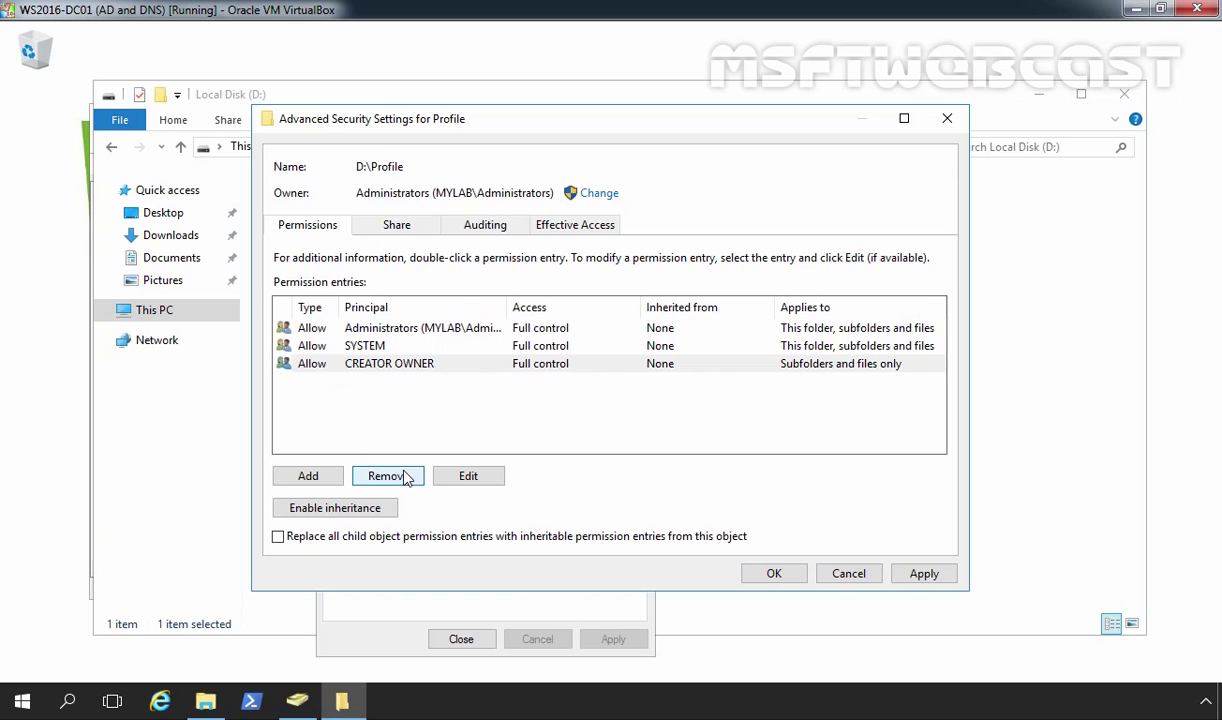
Step: Add a new permission entry with group1 resolved as its principal
click(308, 477)
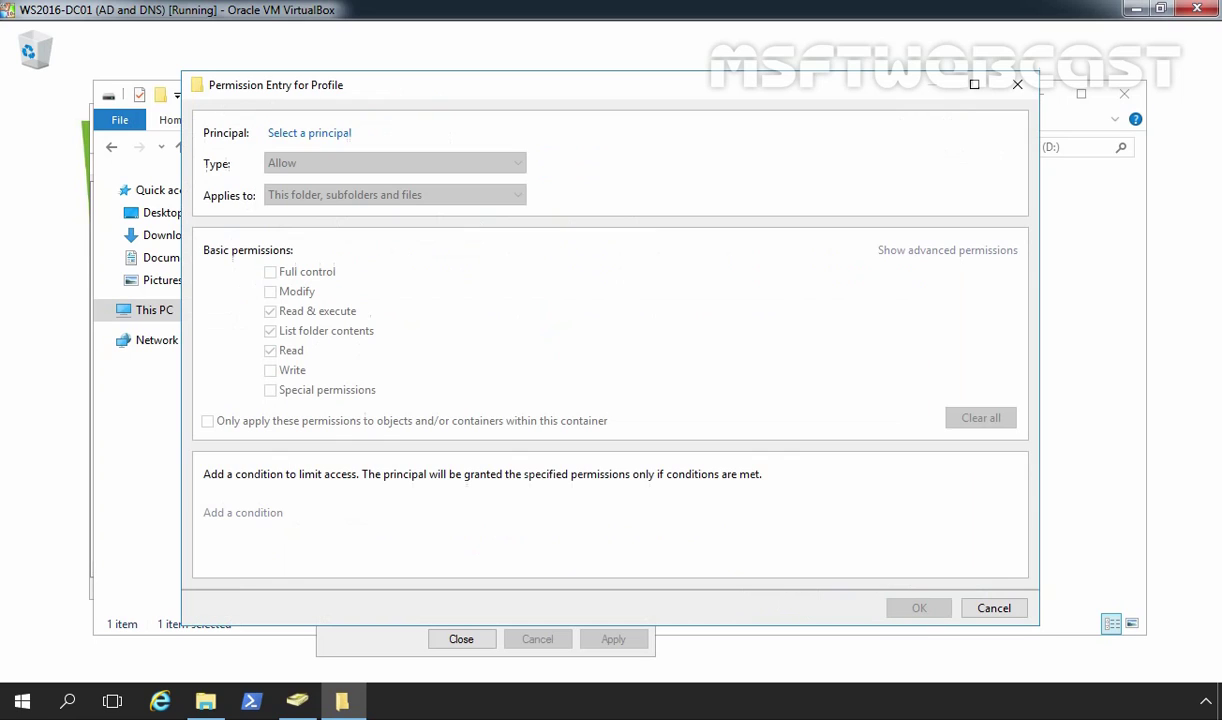
click(298, 136)
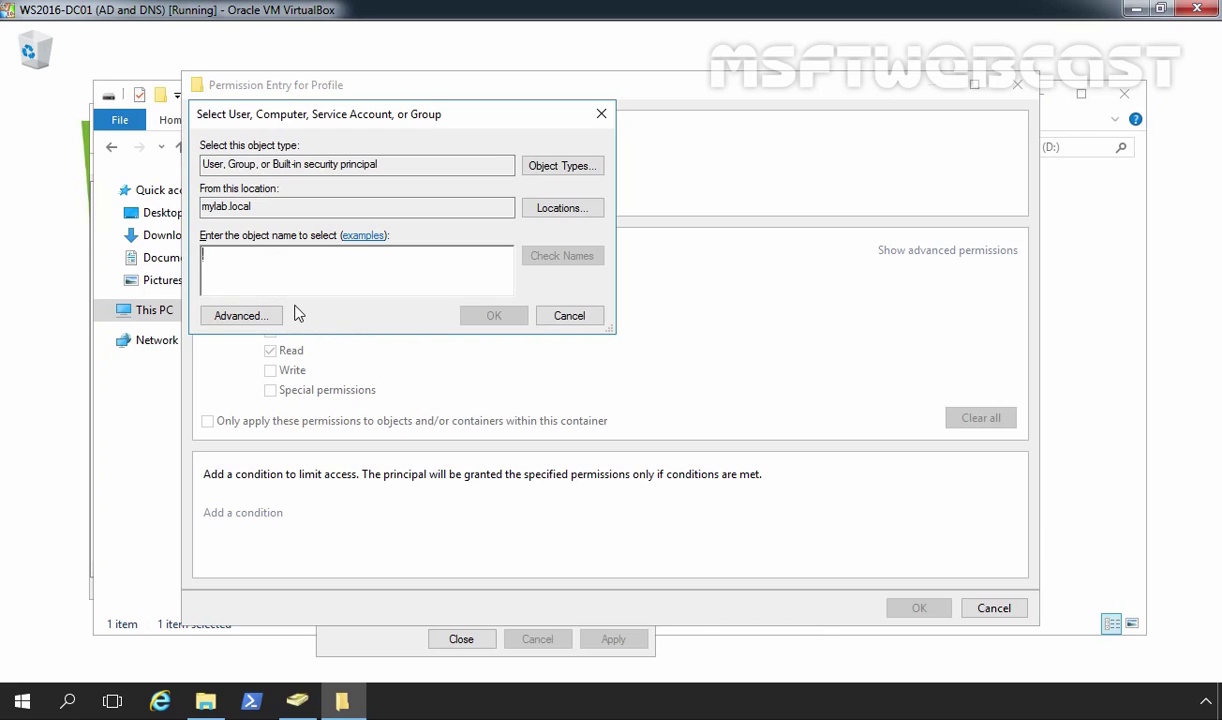
text(group1)
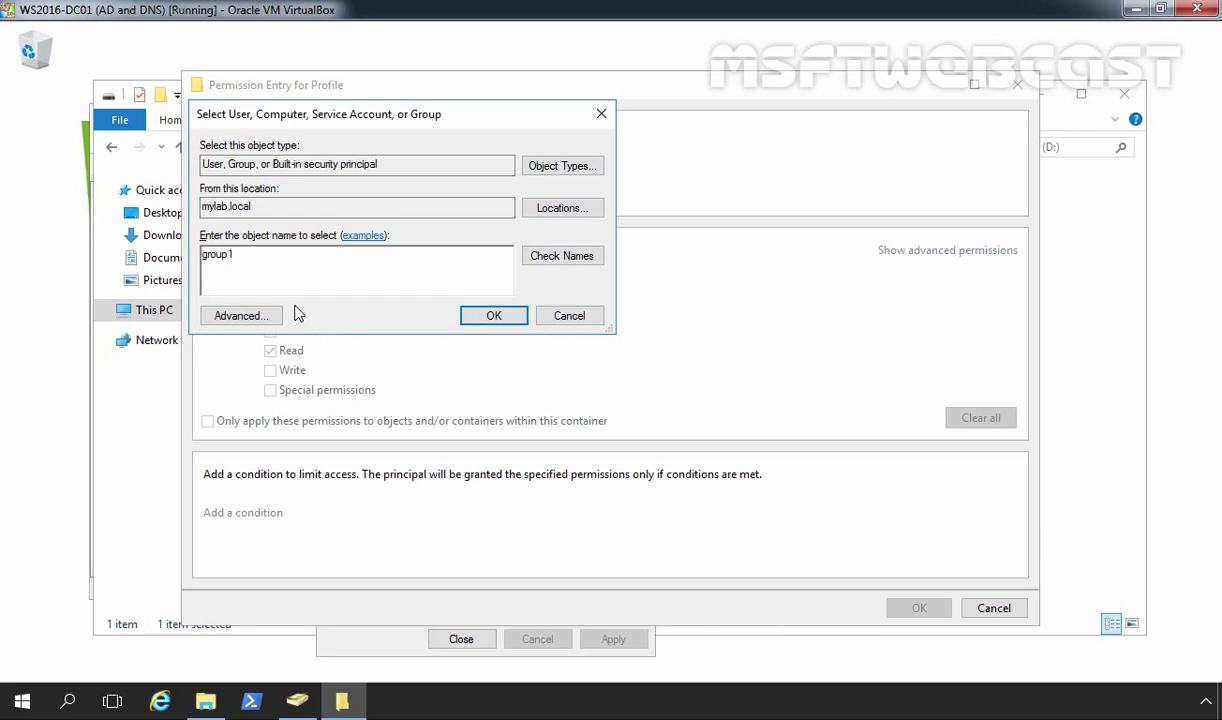
key(alt+c)
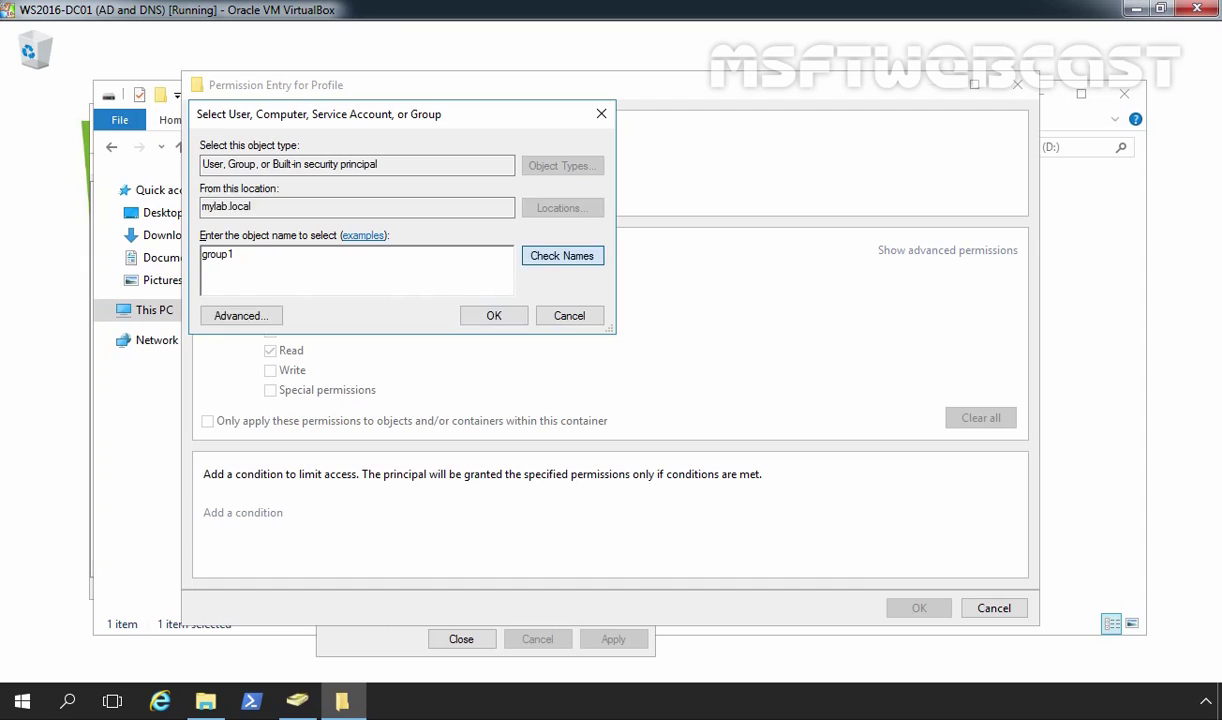
click(236, 256)
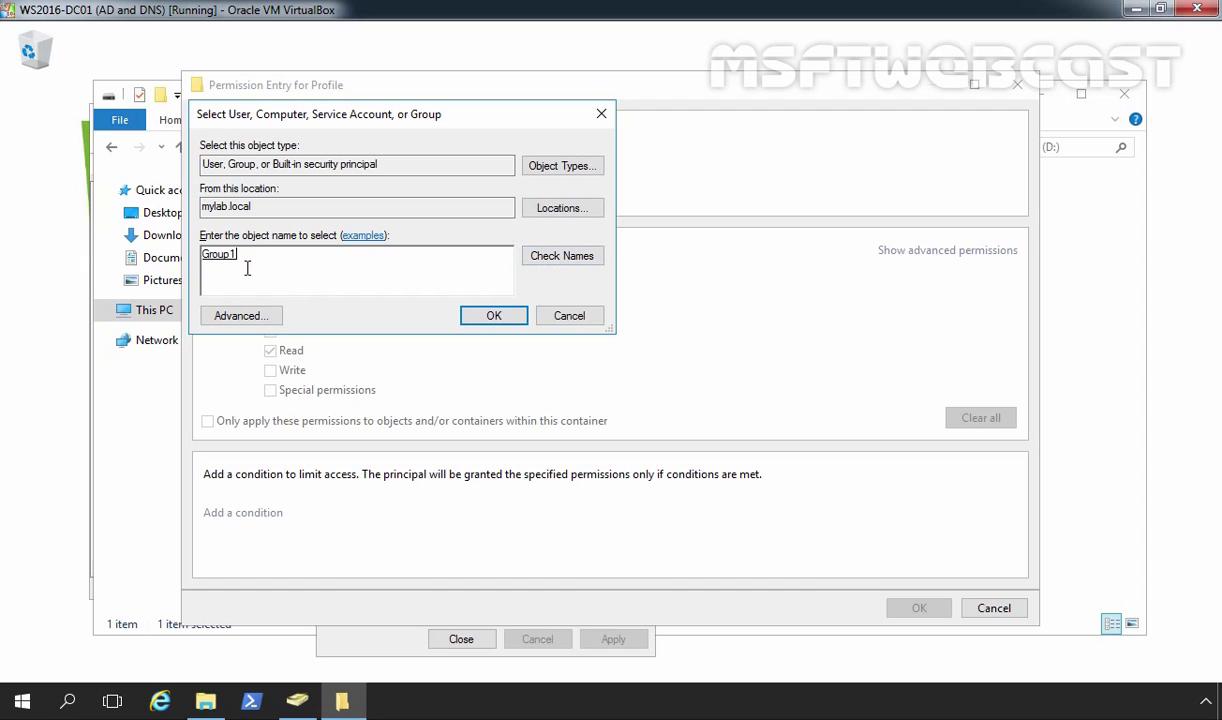
click(466, 306)
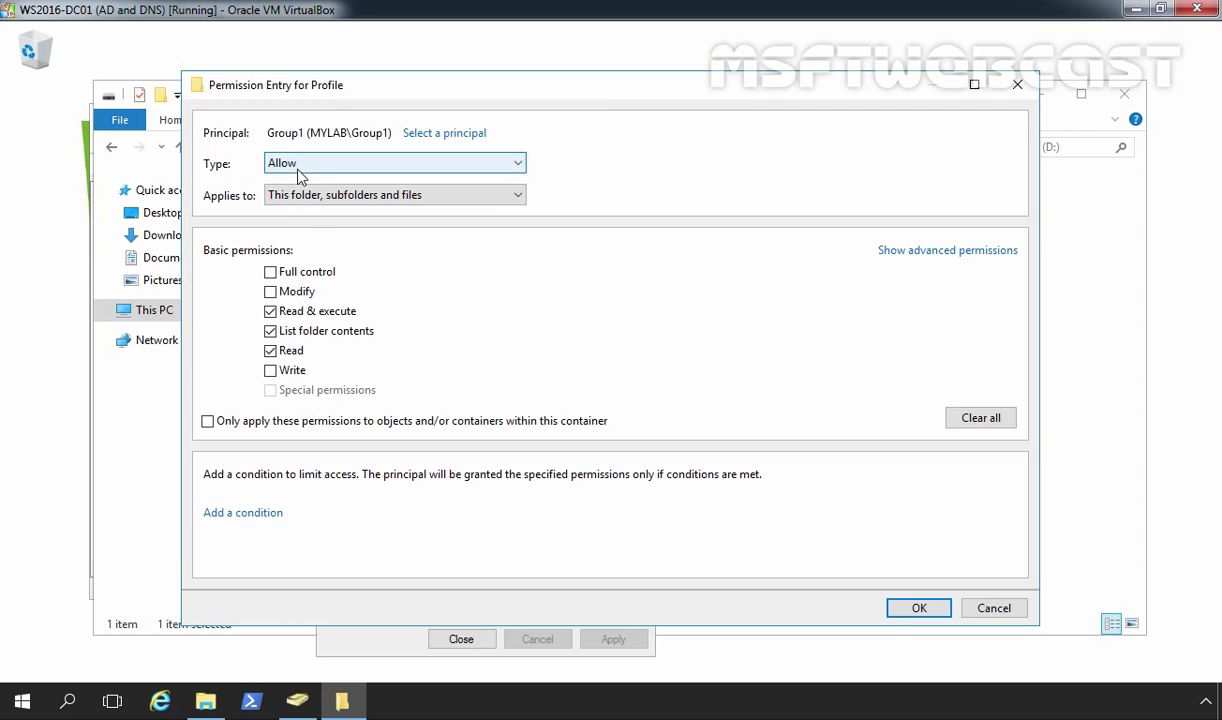
Step: Limit Group1's entry to This folder only and allow Create files and Create folders
click(272, 196)
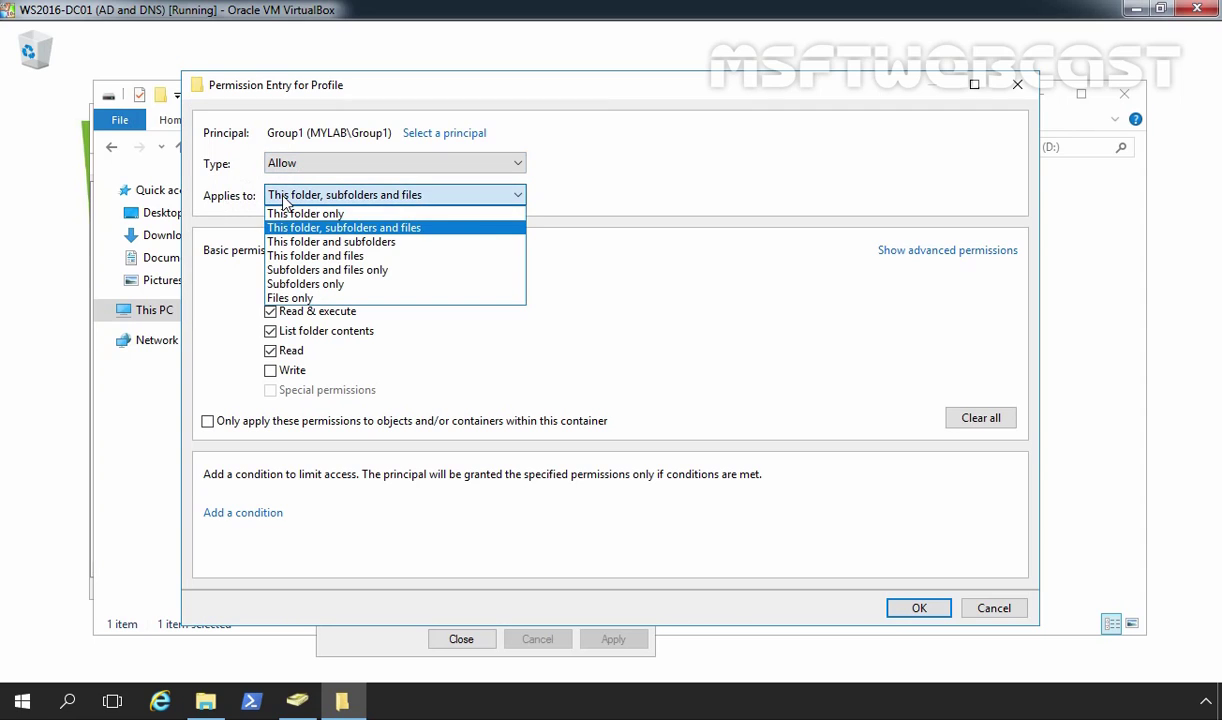
click(294, 214)
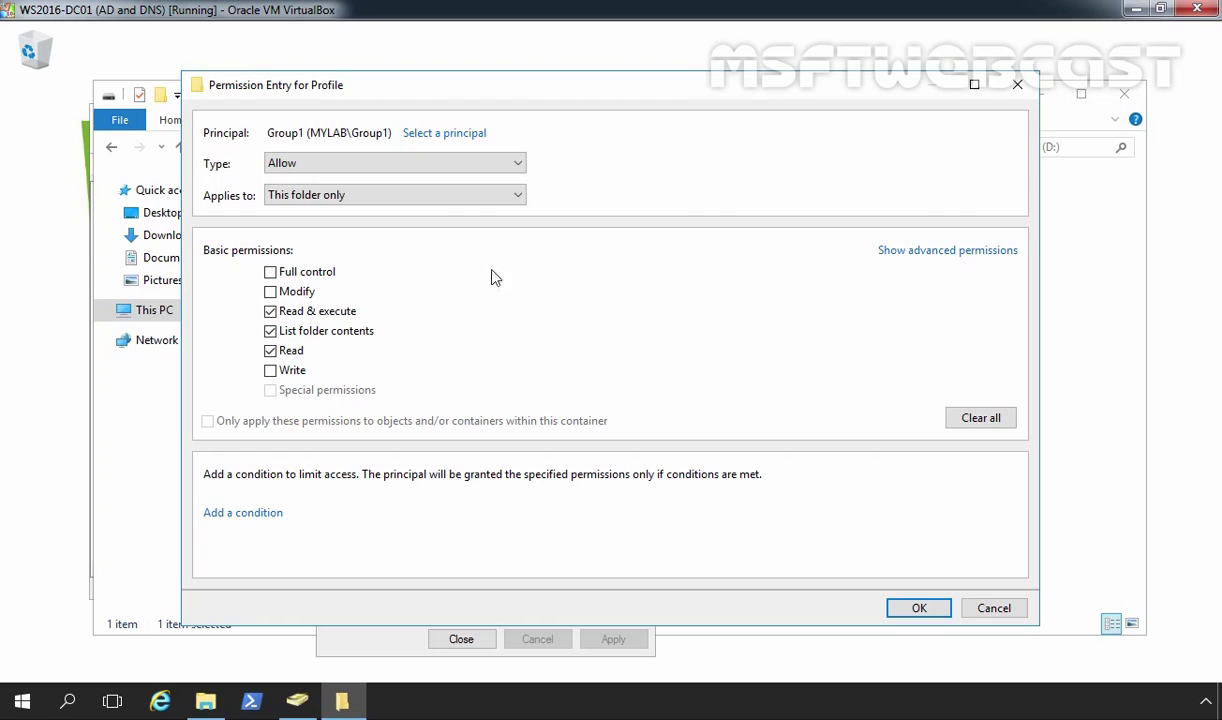
click(930, 252)
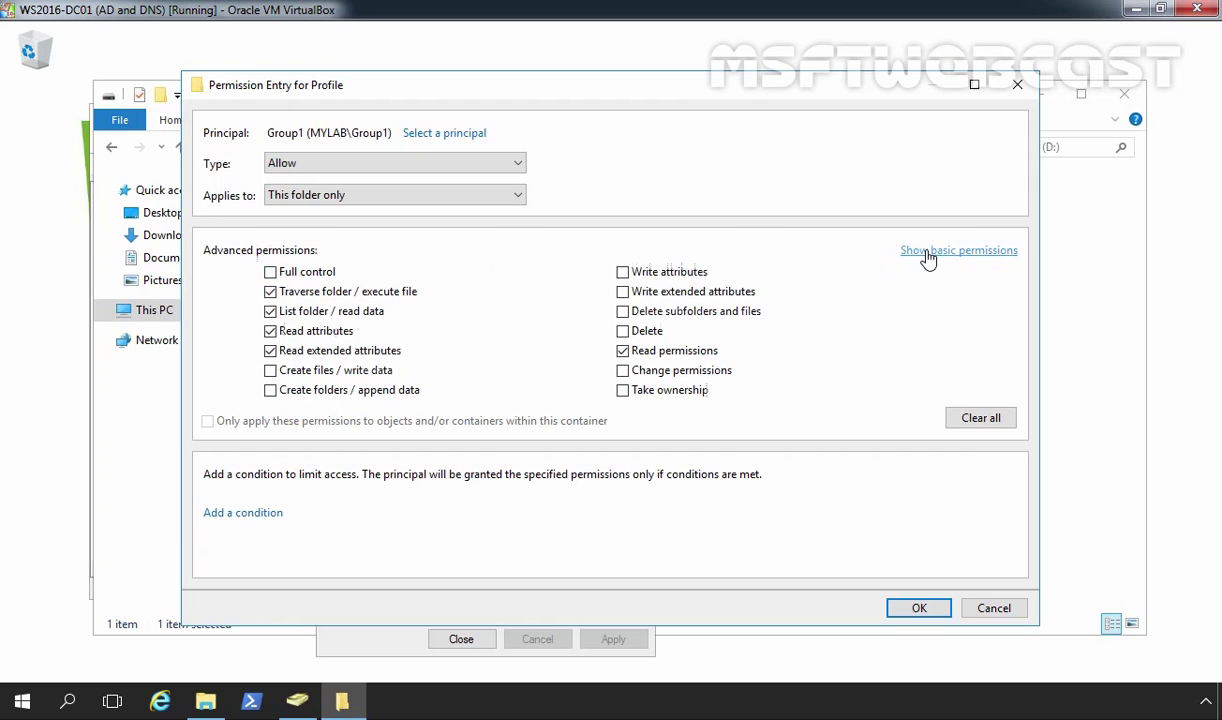
click(270, 370)
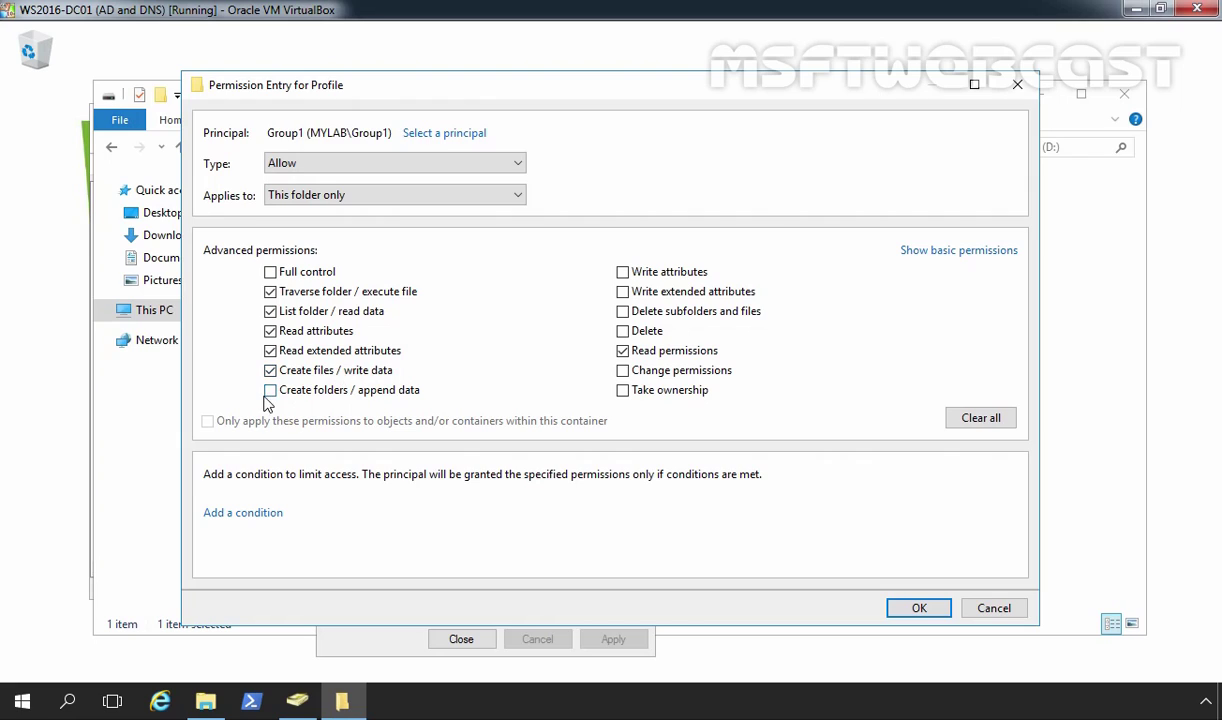
click(270, 390)
Step: Save the Group1 permission entry and close Advanced Security Settings
click(916, 608)
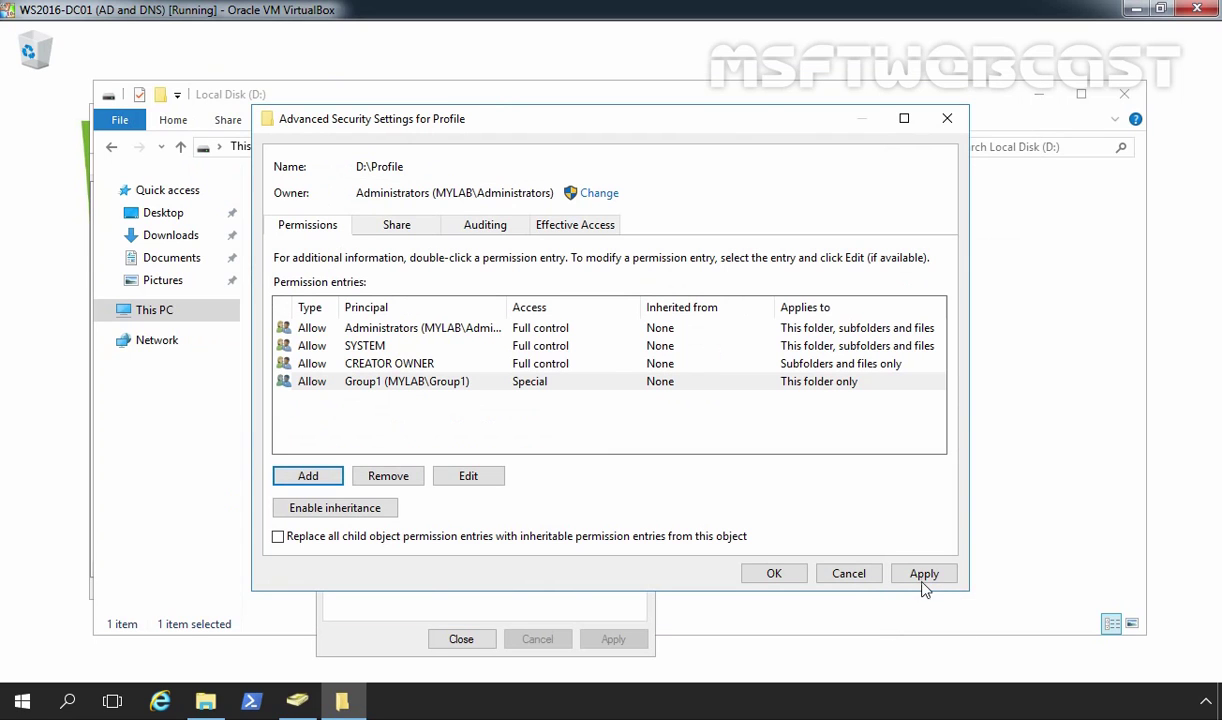
click(922, 571)
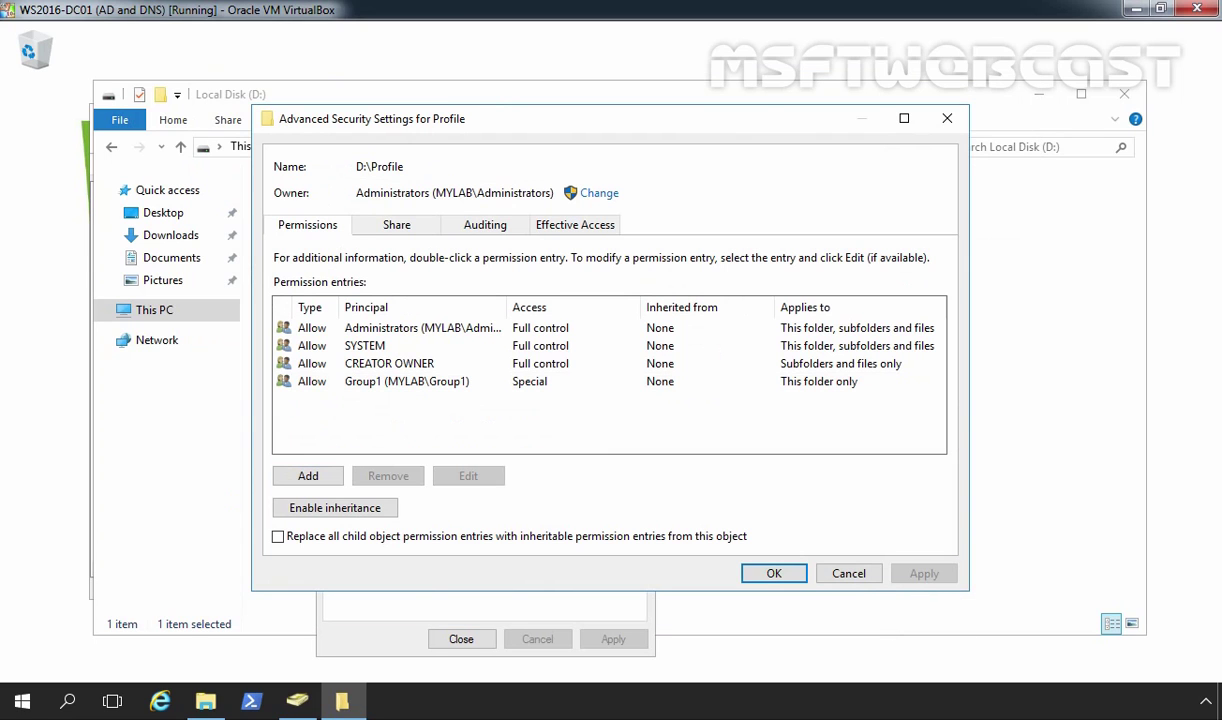
click(772, 576)
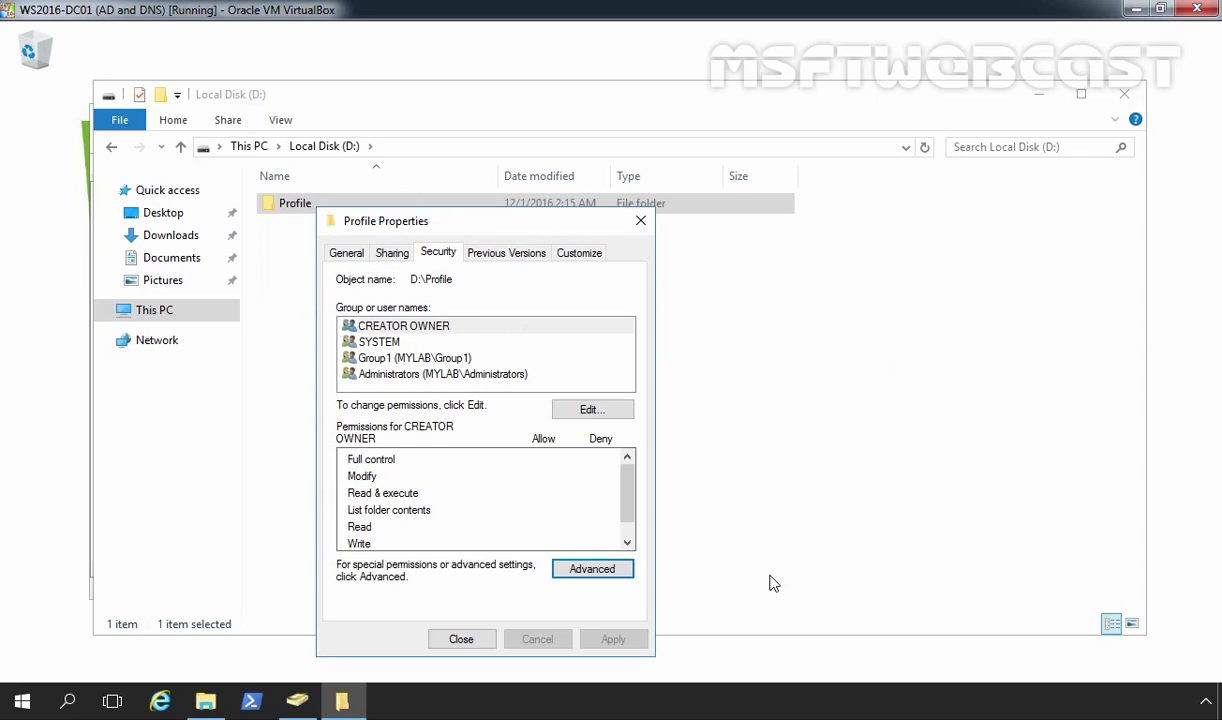
Step: Copy the network path \\WS2016-DC01\Profile$ from the Sharing tab and close Profile's properties
click(395, 257)
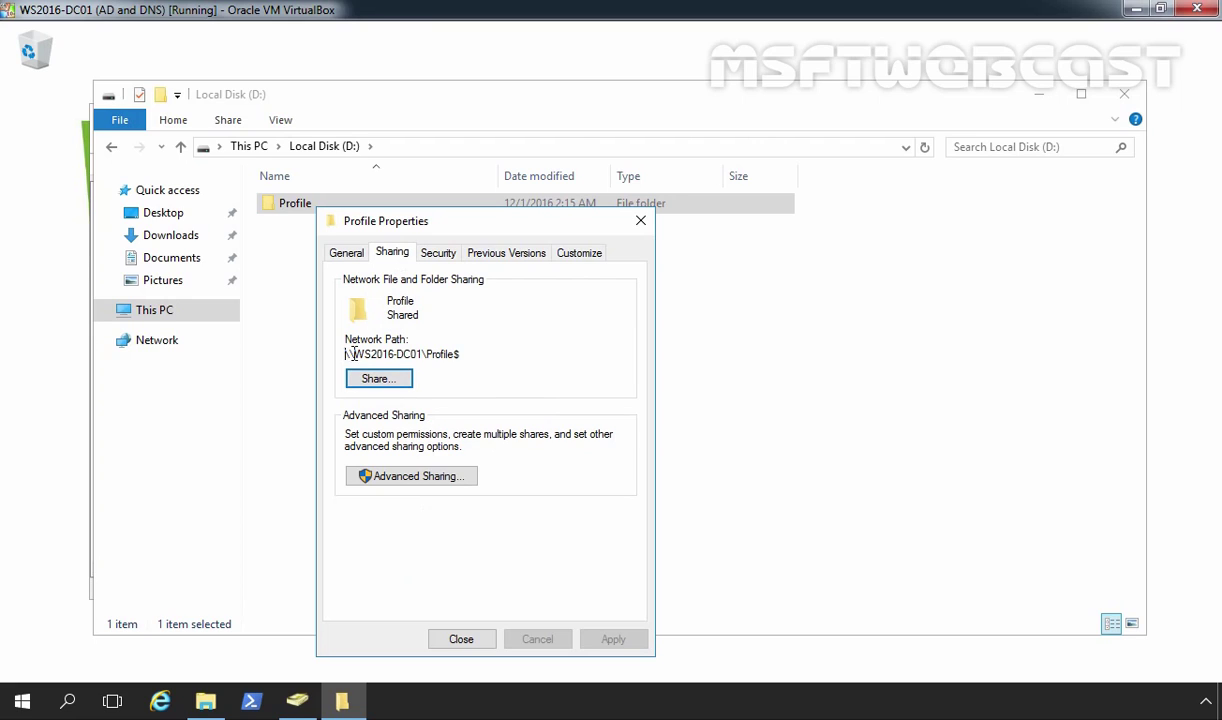
drag(346, 354, 463, 357)
right_click(449, 352)
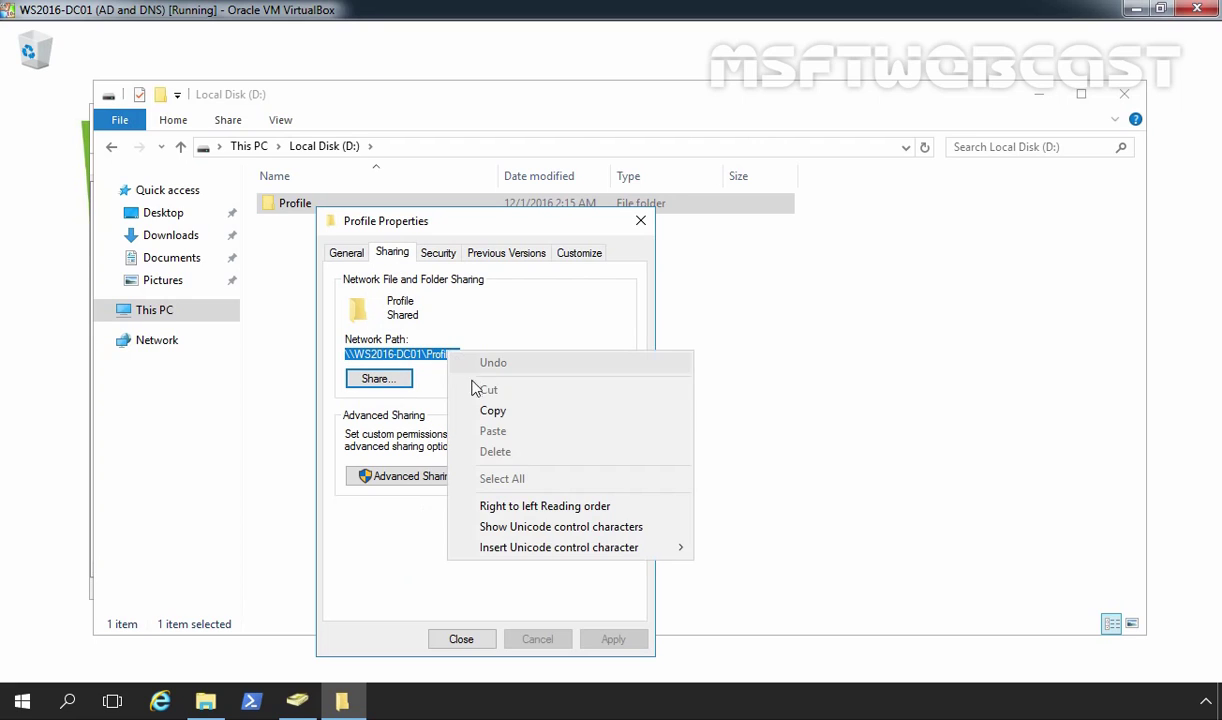
click(490, 411)
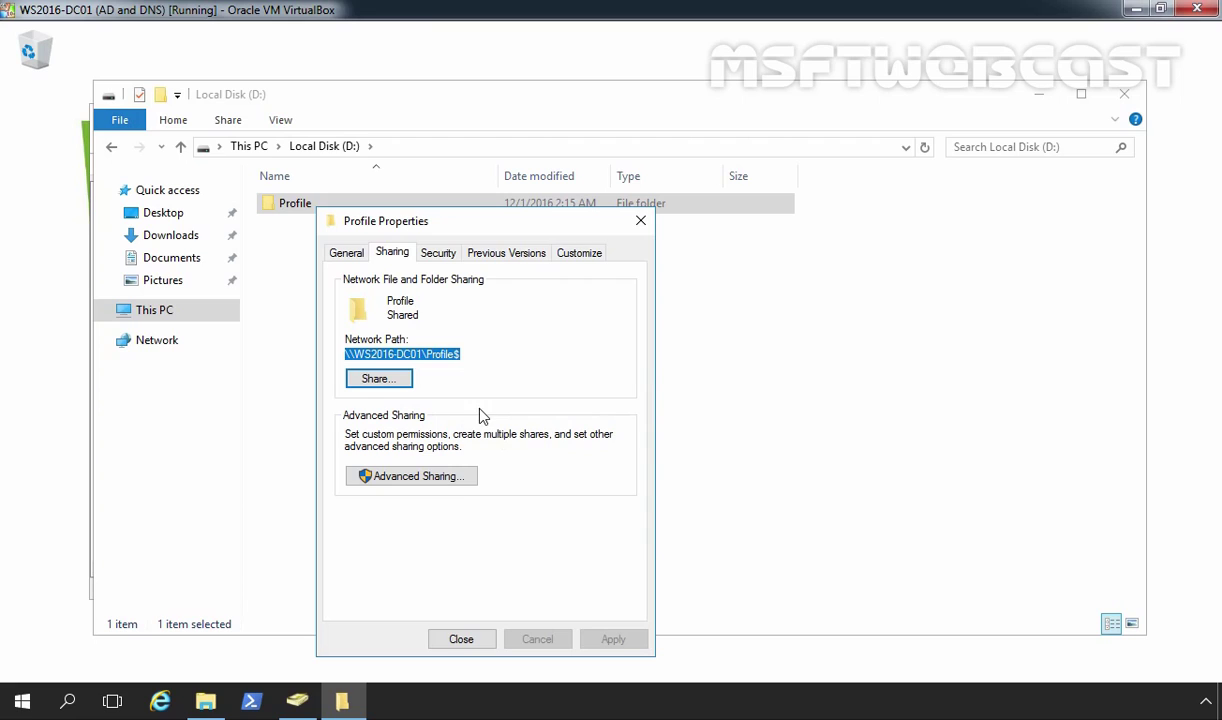
click(461, 639)
click(442, 508)
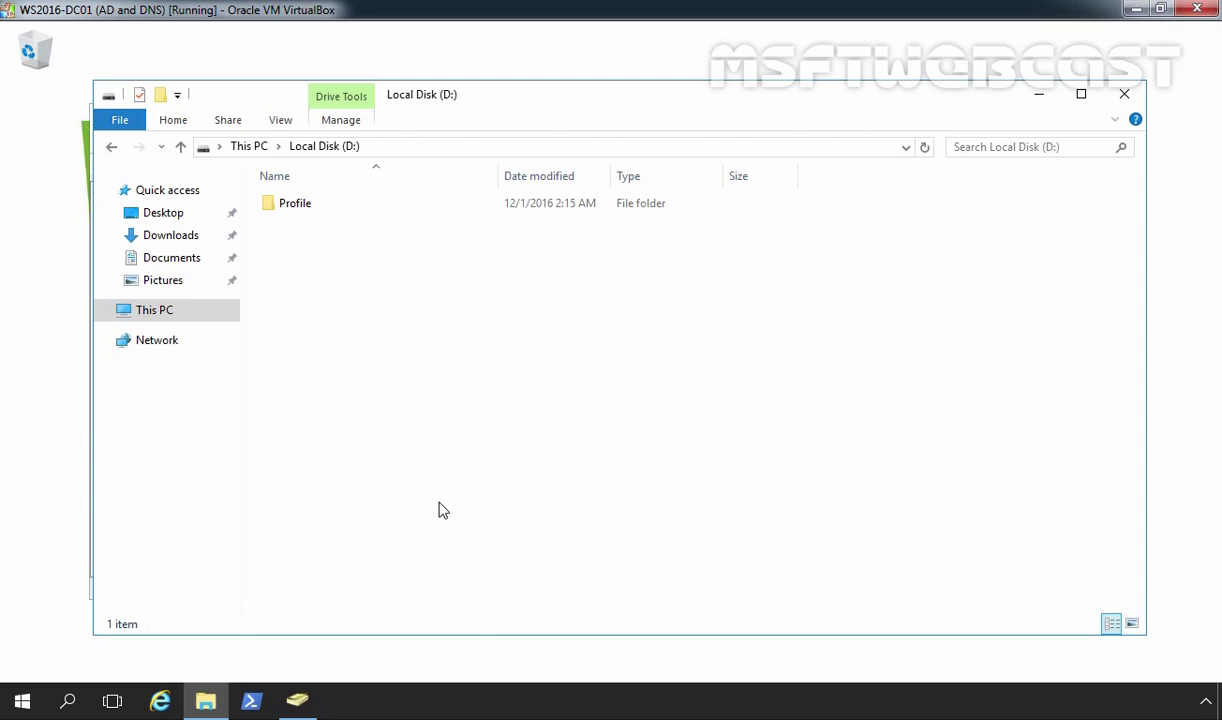
Step: In OU1, open the Properties of Test User1 from its context menu
click(297, 700)
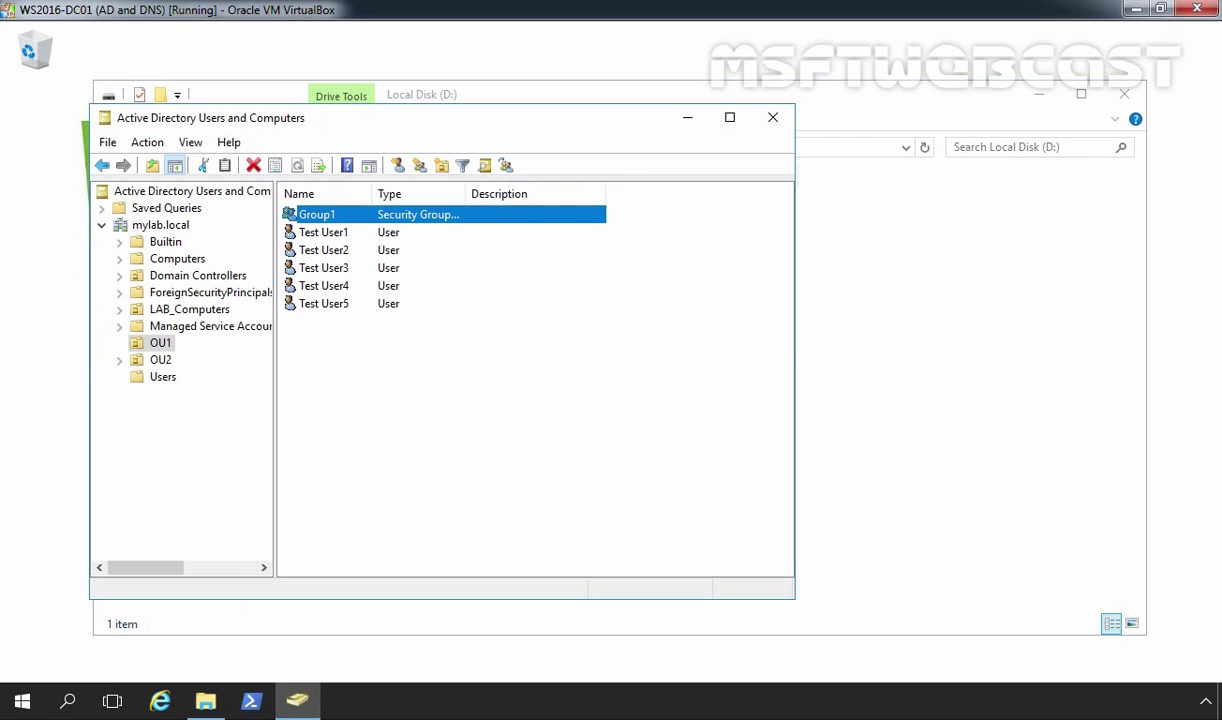
click(320, 236)
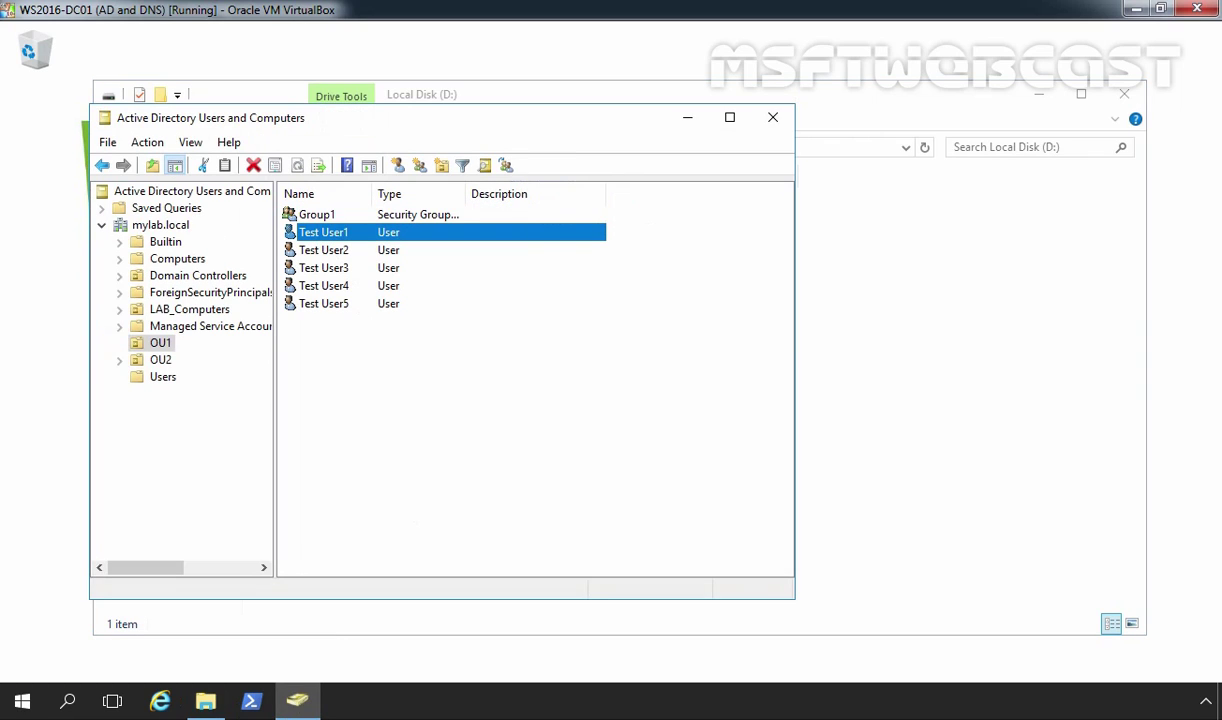
right_click(320, 236)
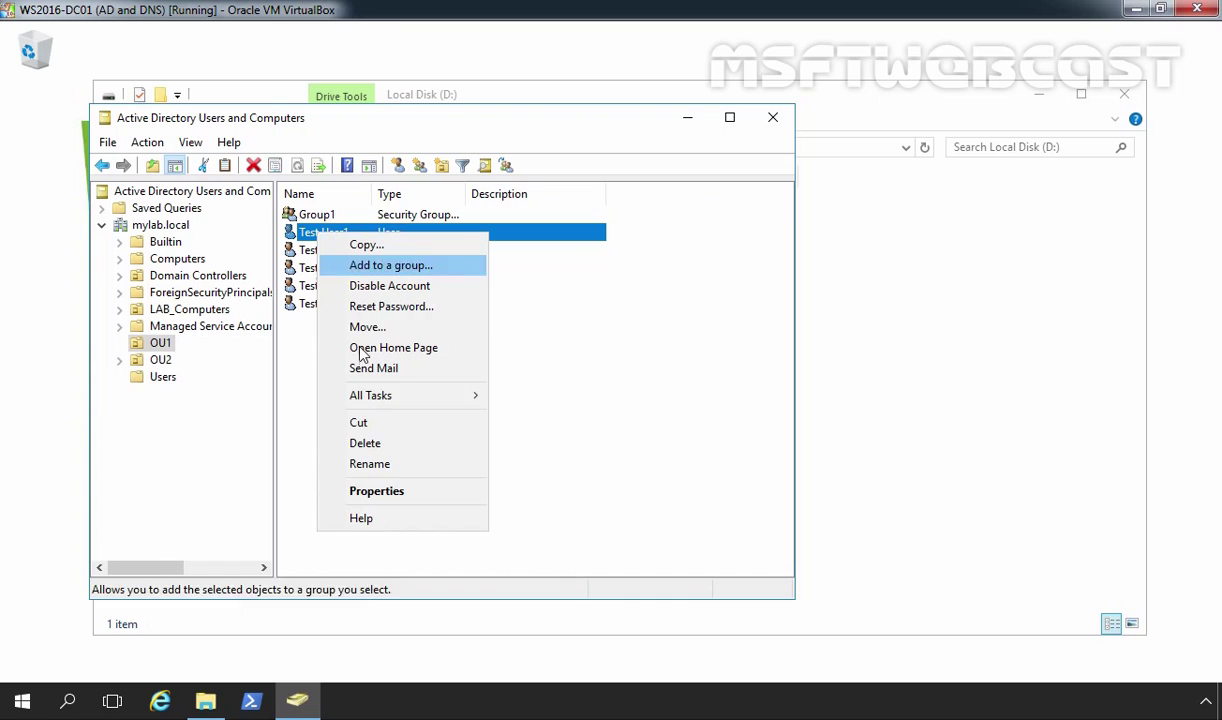
click(376, 491)
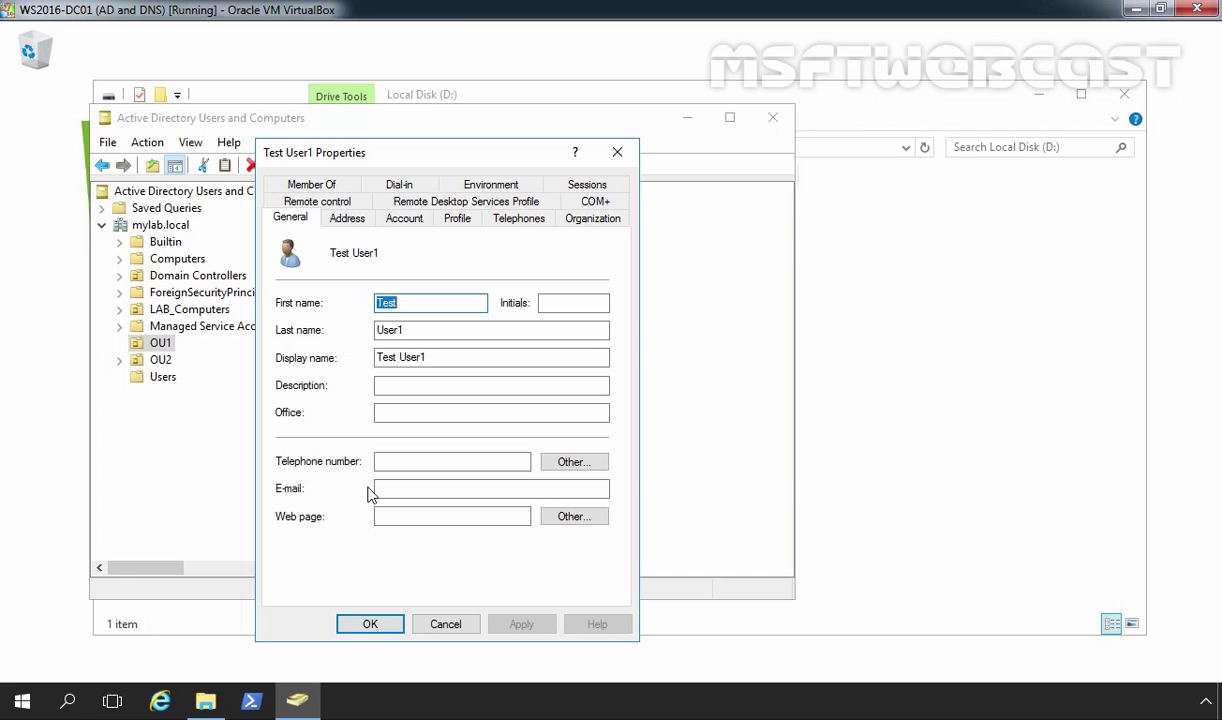
Step: Enter \\WS2016-DC01\Profile$\%username% as Test User1's profile path, resolving to user1, and save
click(452, 216)
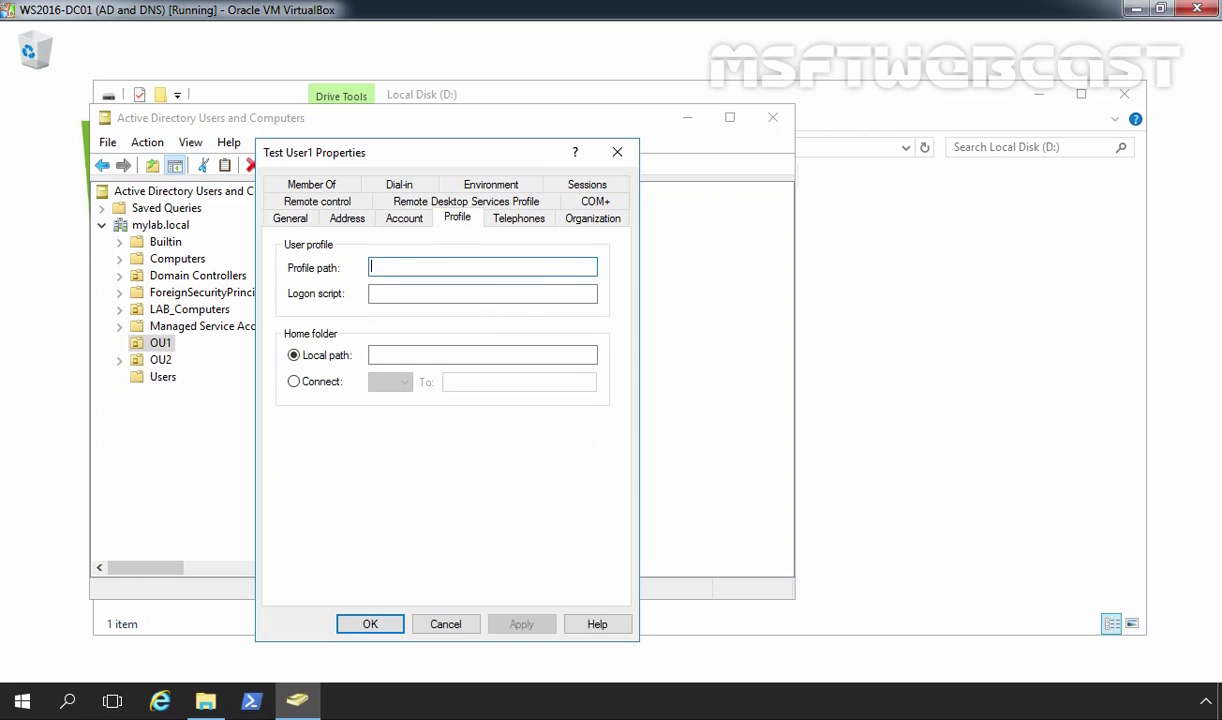
right_click(386, 266)
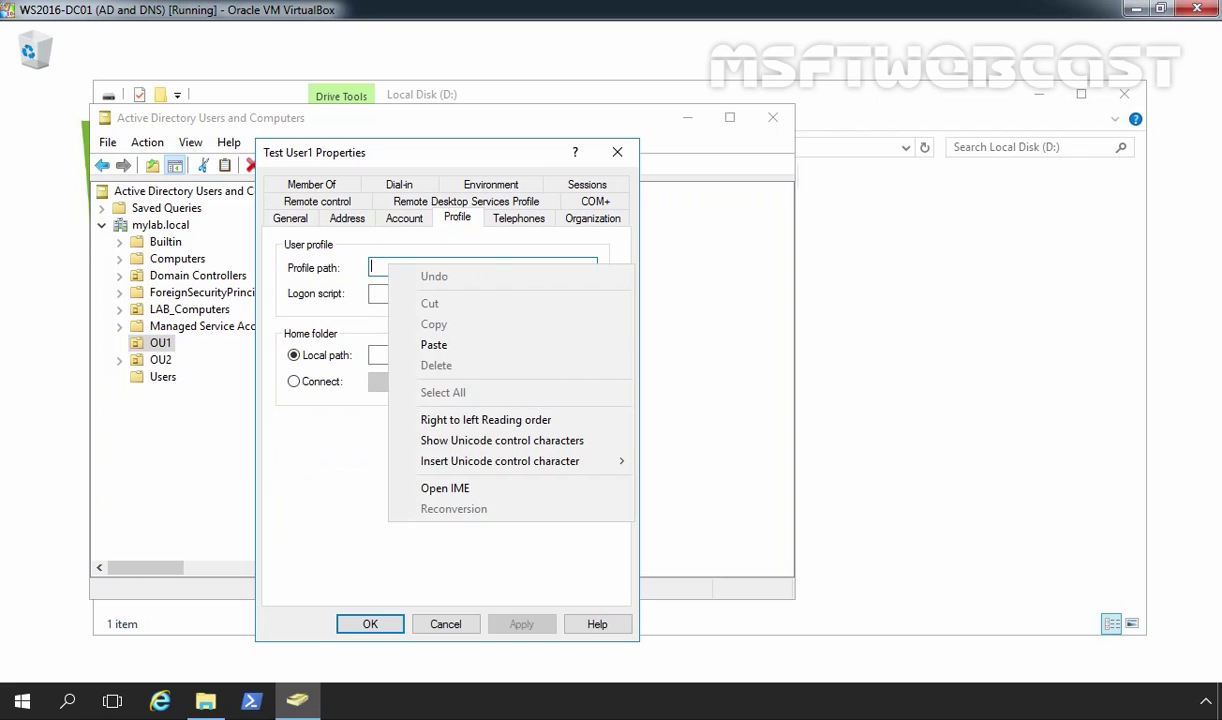
click(434, 346)
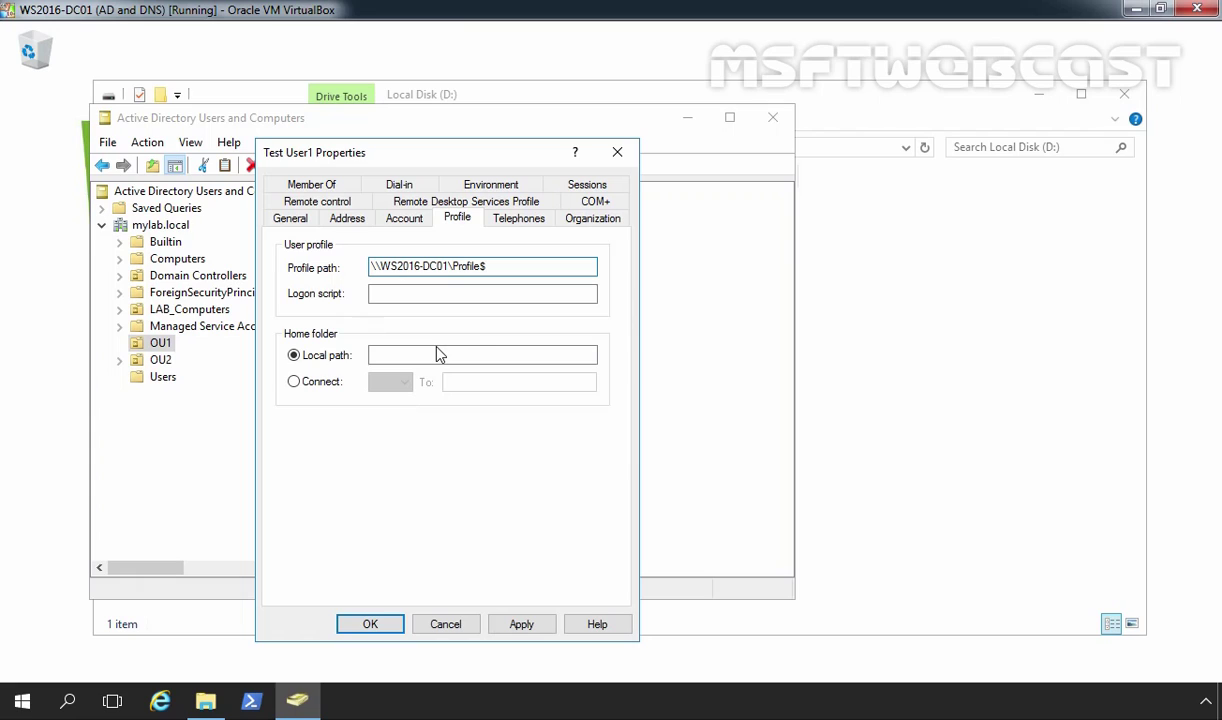
text(\%username%)
click(521, 624)
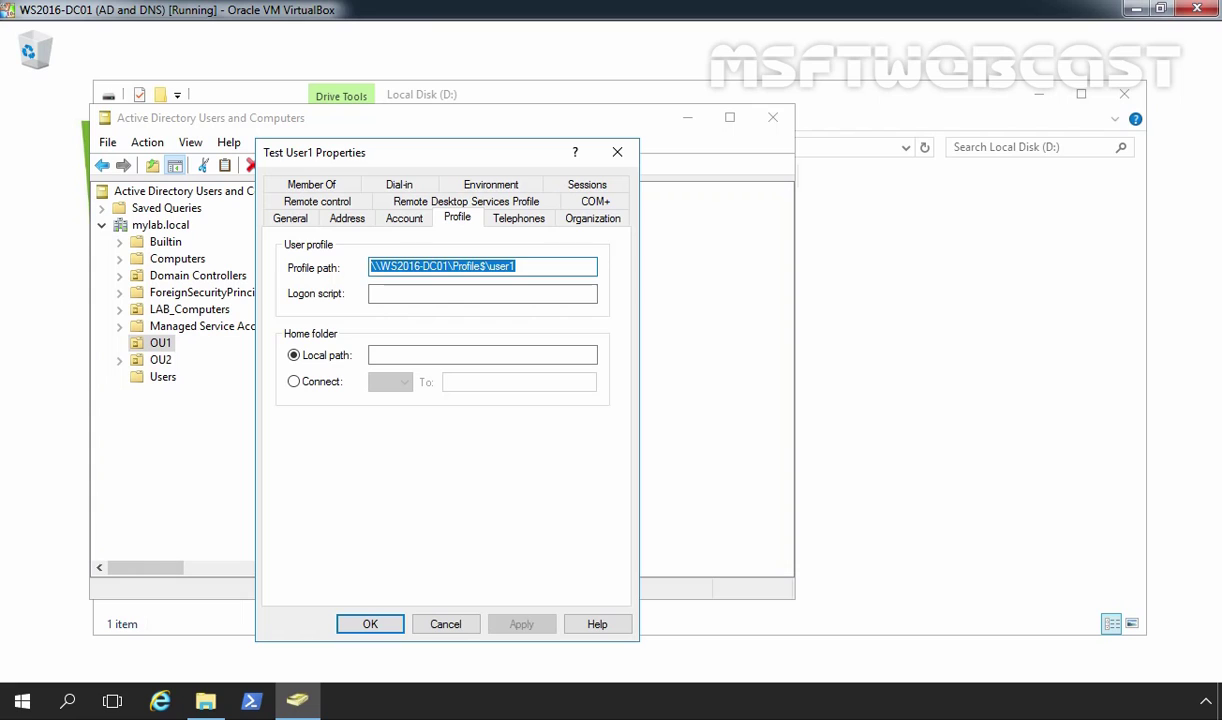
click(530, 266)
drag(530, 266, 492, 260)
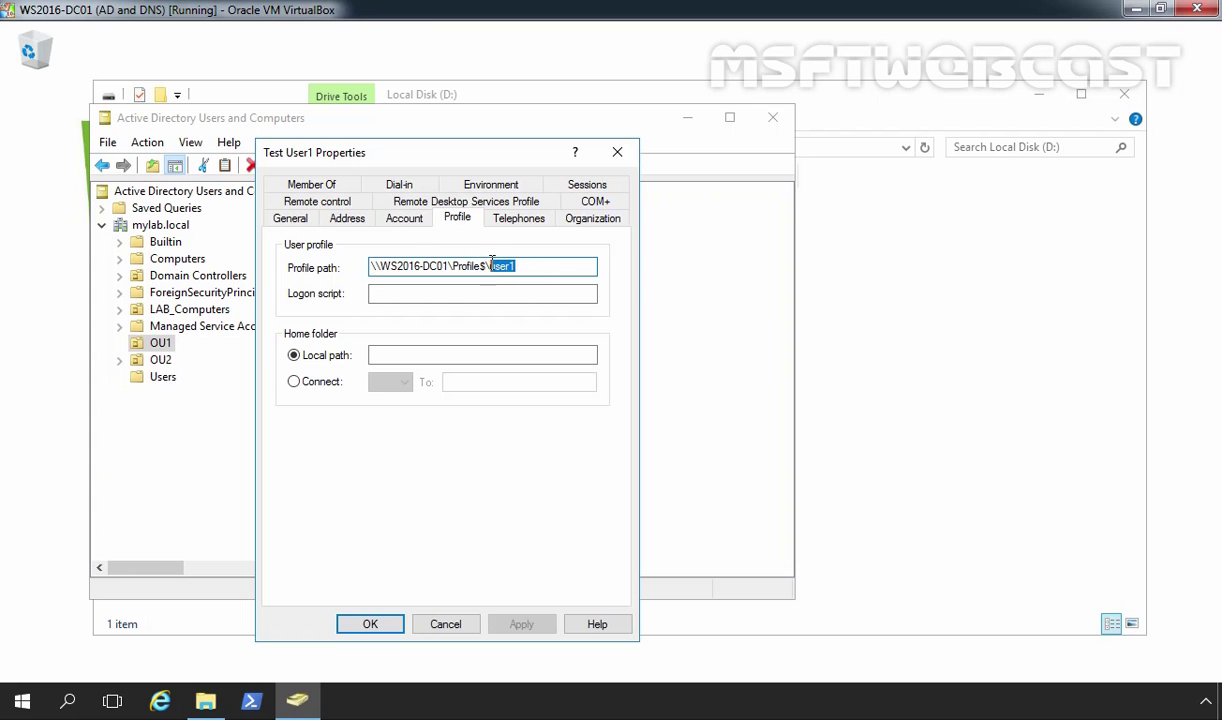
click(404, 218)
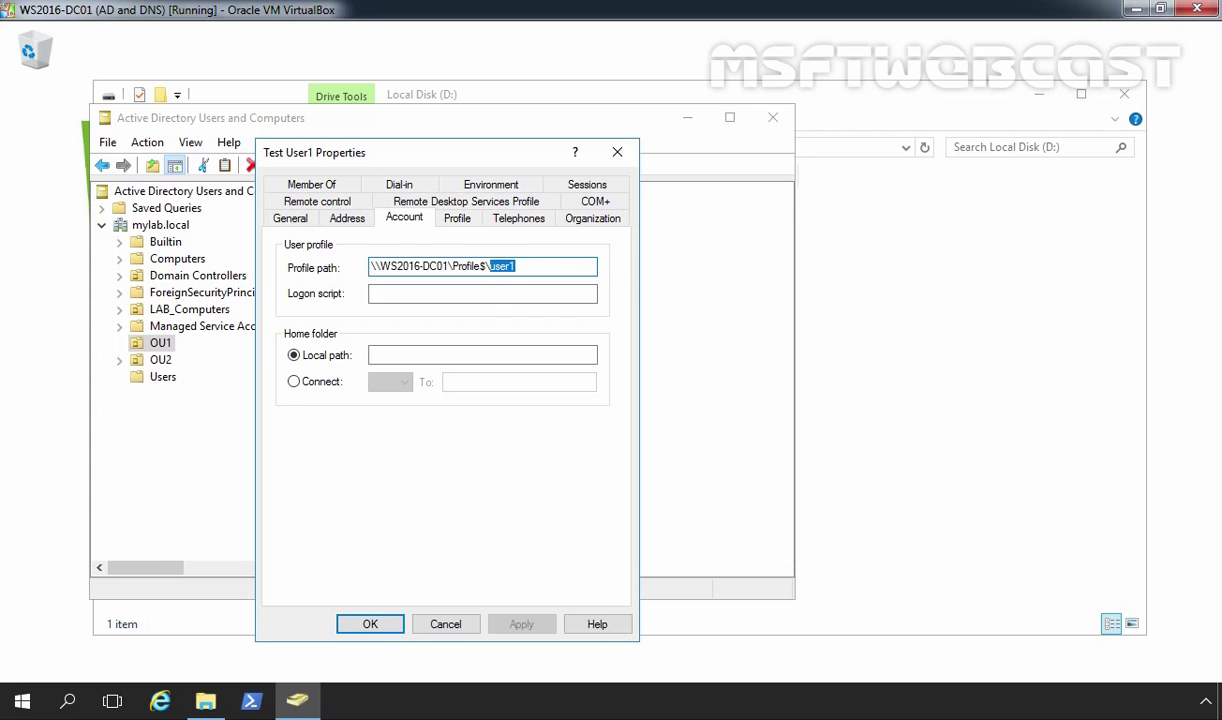
click(457, 218)
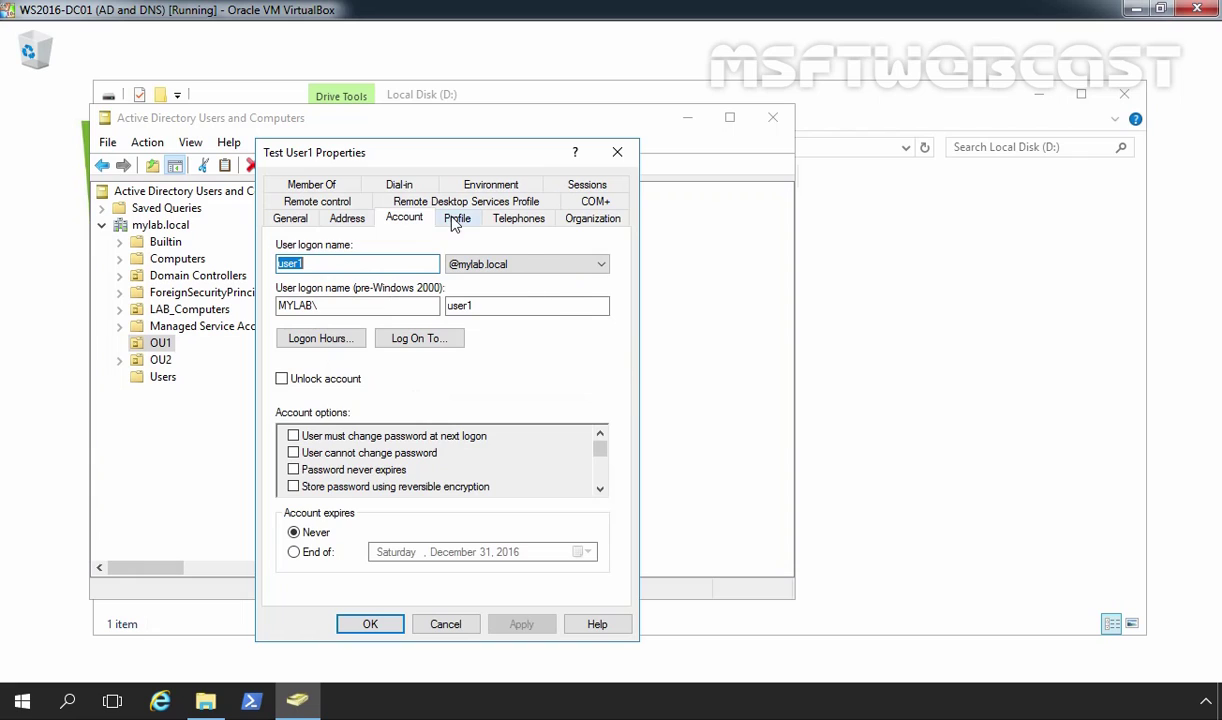
click(371, 624)
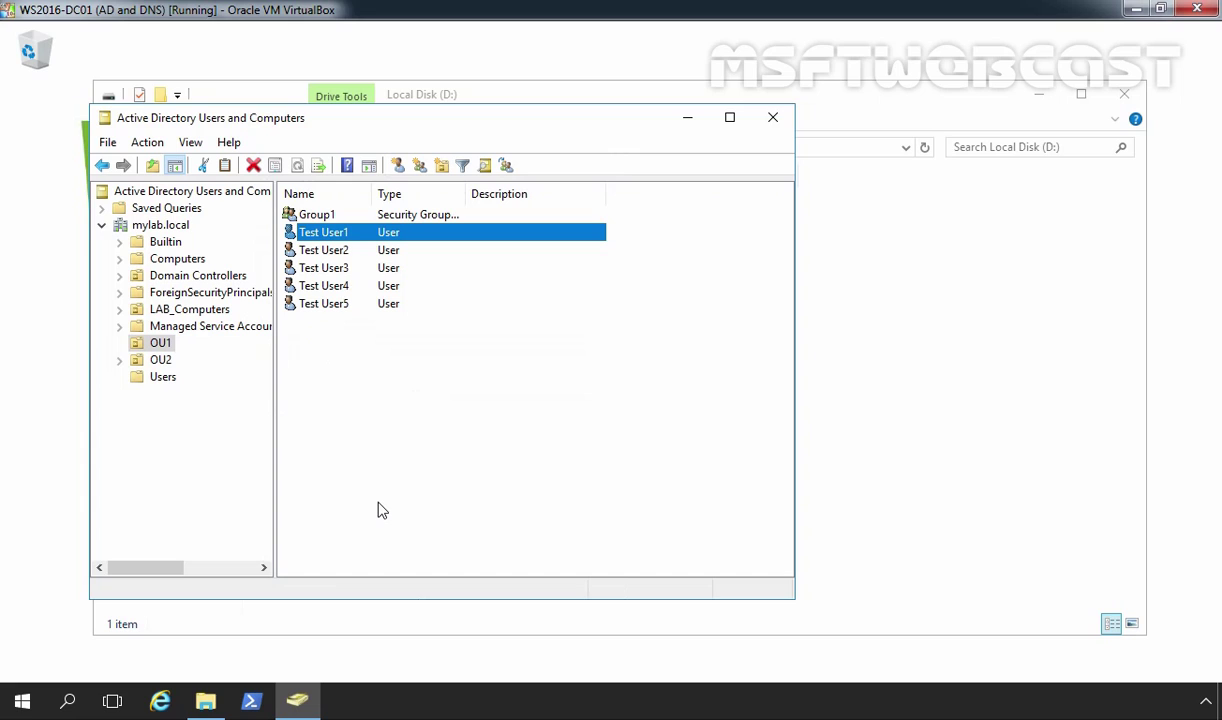
Step: Select Test User2–Test User5 together and apply profile path \\WS2016-DC01\Profile$\%username% to all
drag(439, 364, 320, 255)
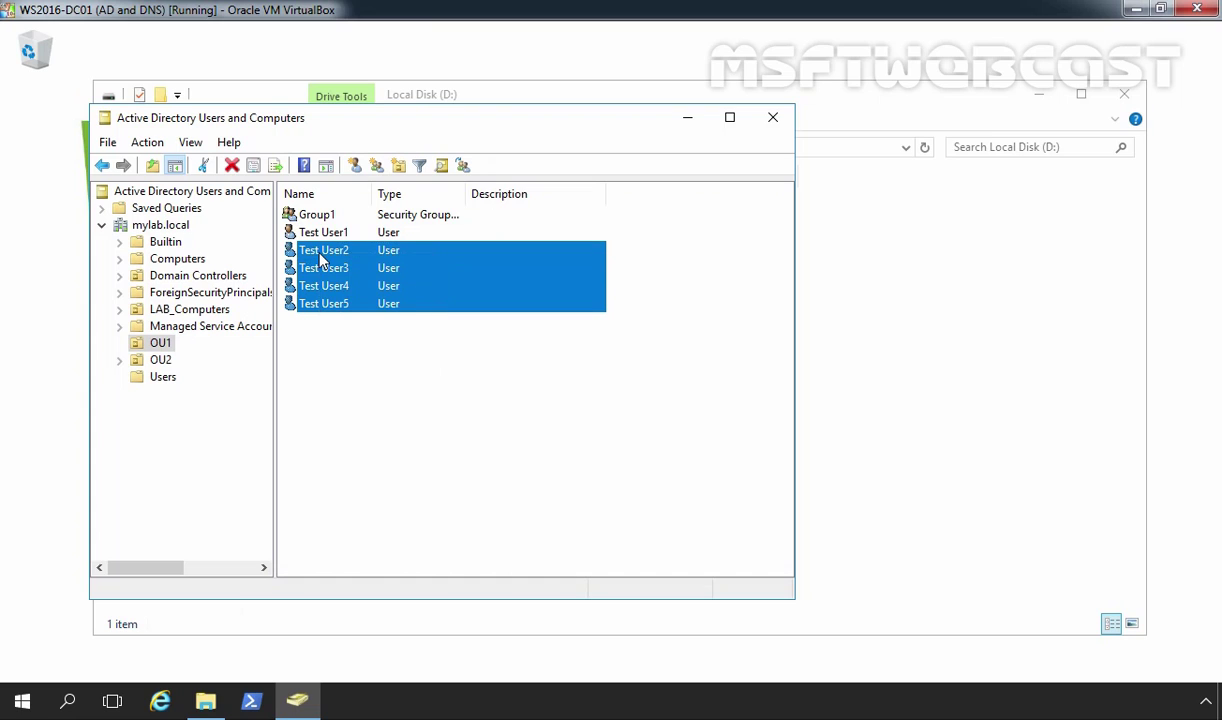
right_click(320, 258)
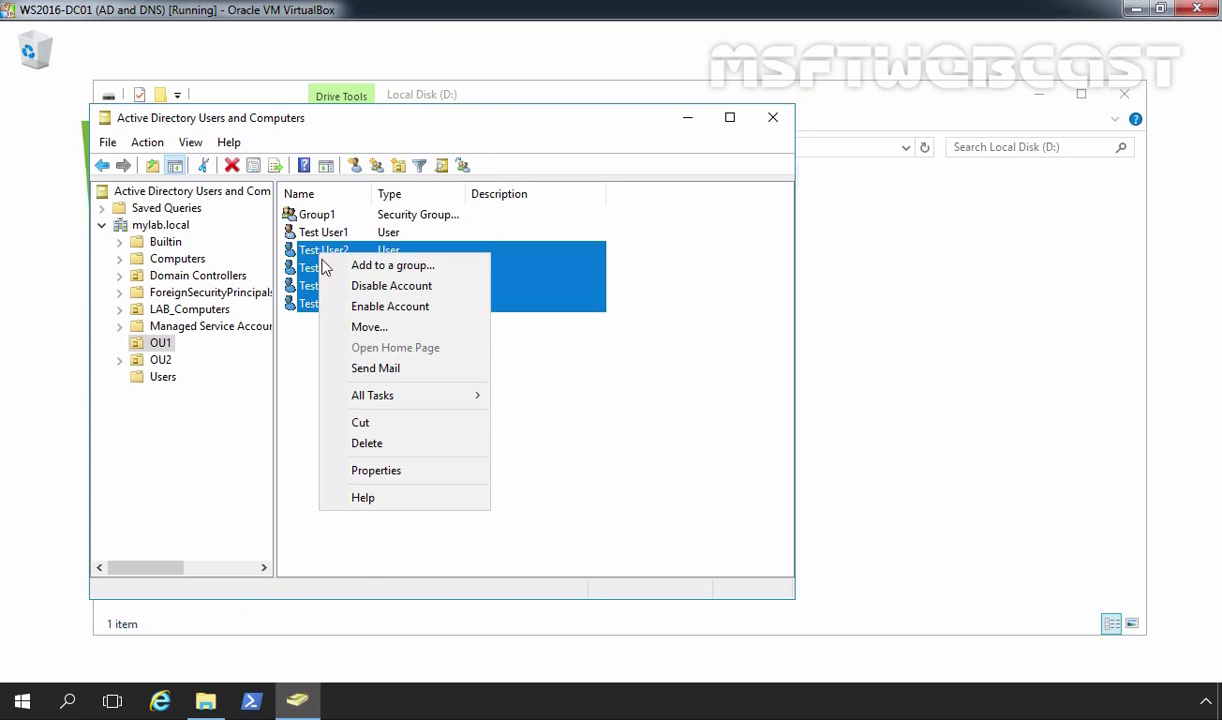
click(395, 471)
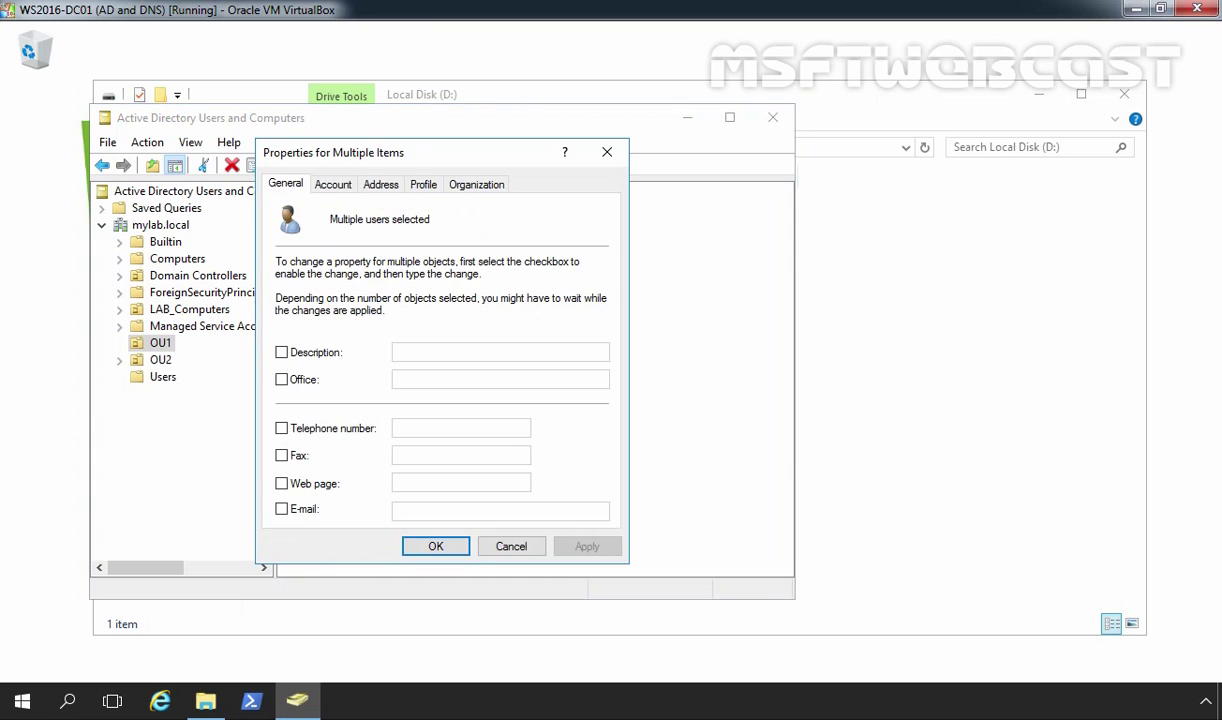
click(424, 185)
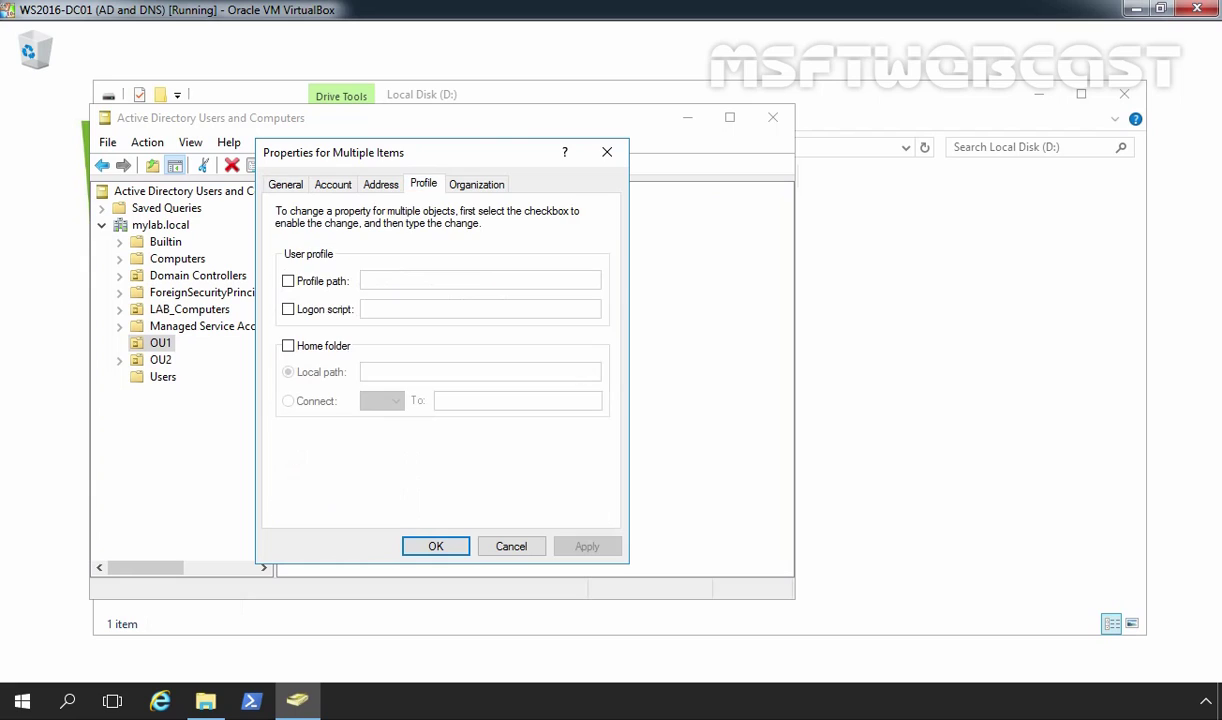
click(288, 281)
click(372, 279)
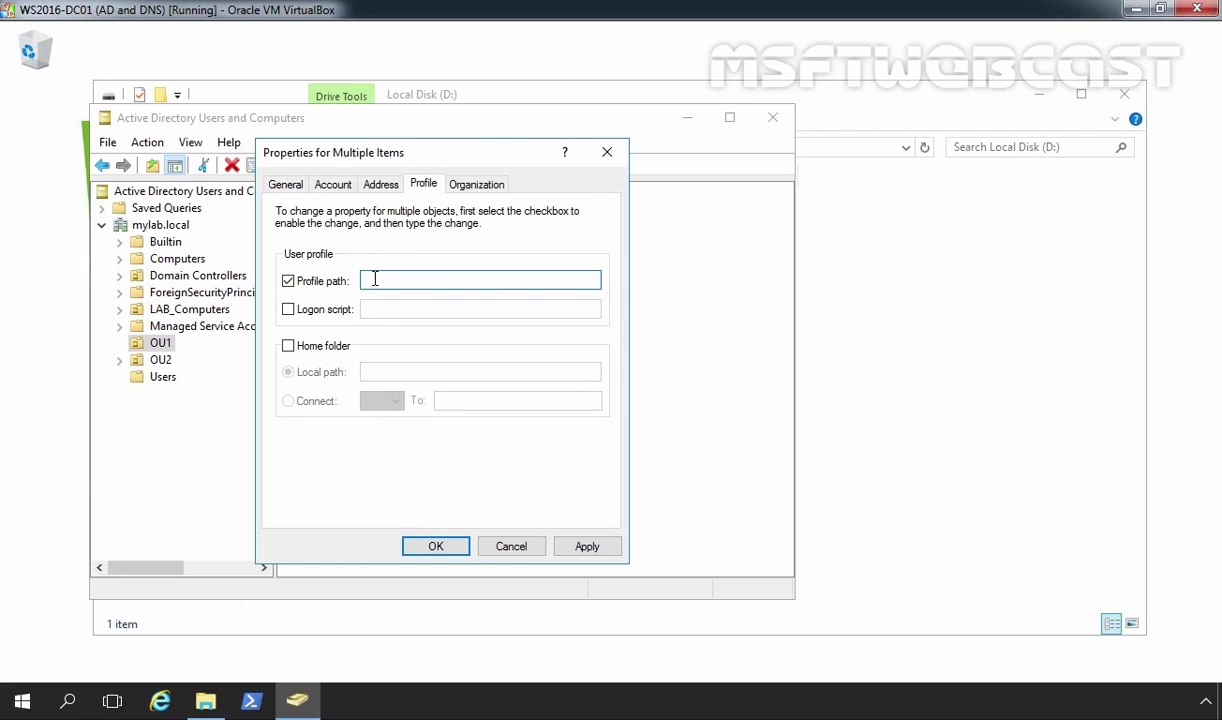
text(\\WS2016-DC01\Profile$)
text(\)
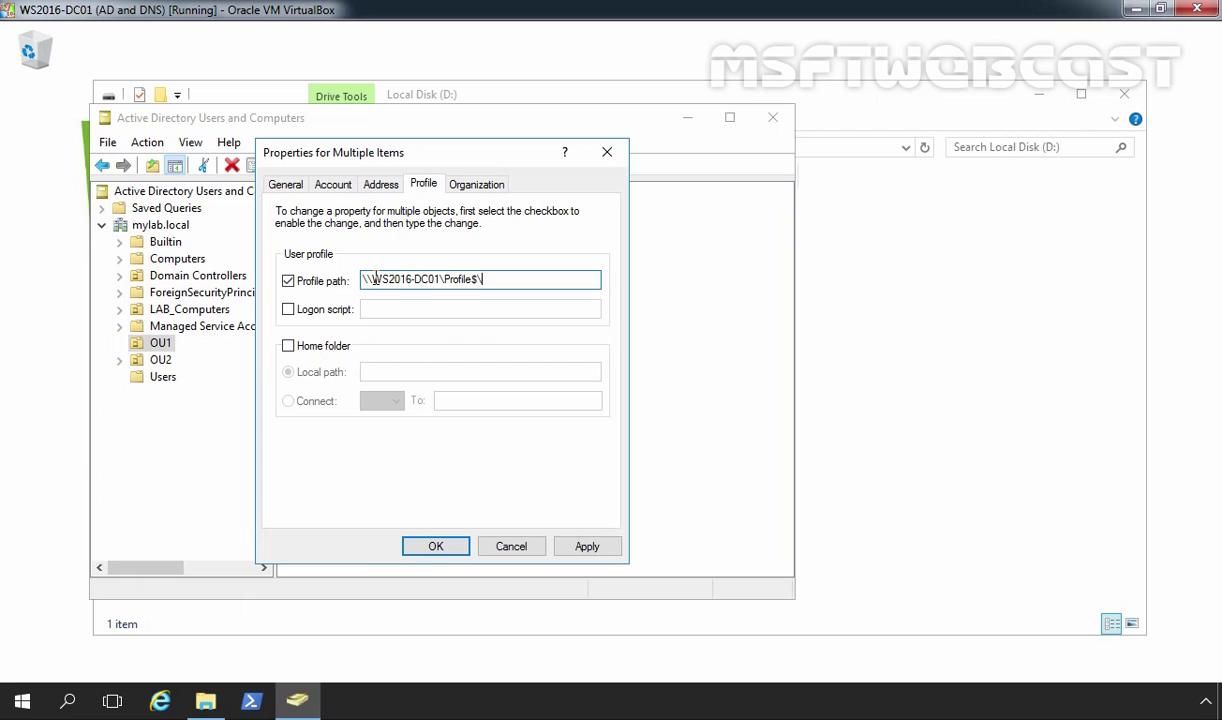
text(%username%)
click(587, 546)
click(437, 546)
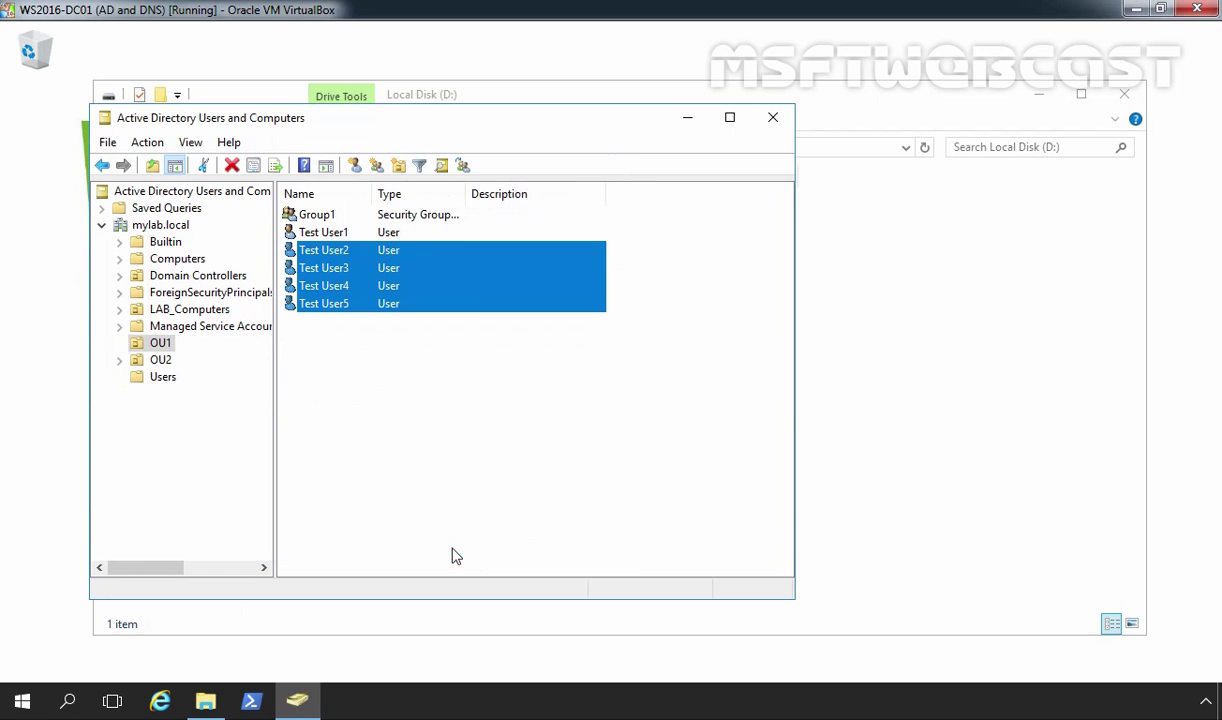
click(433, 431)
double_click(324, 257)
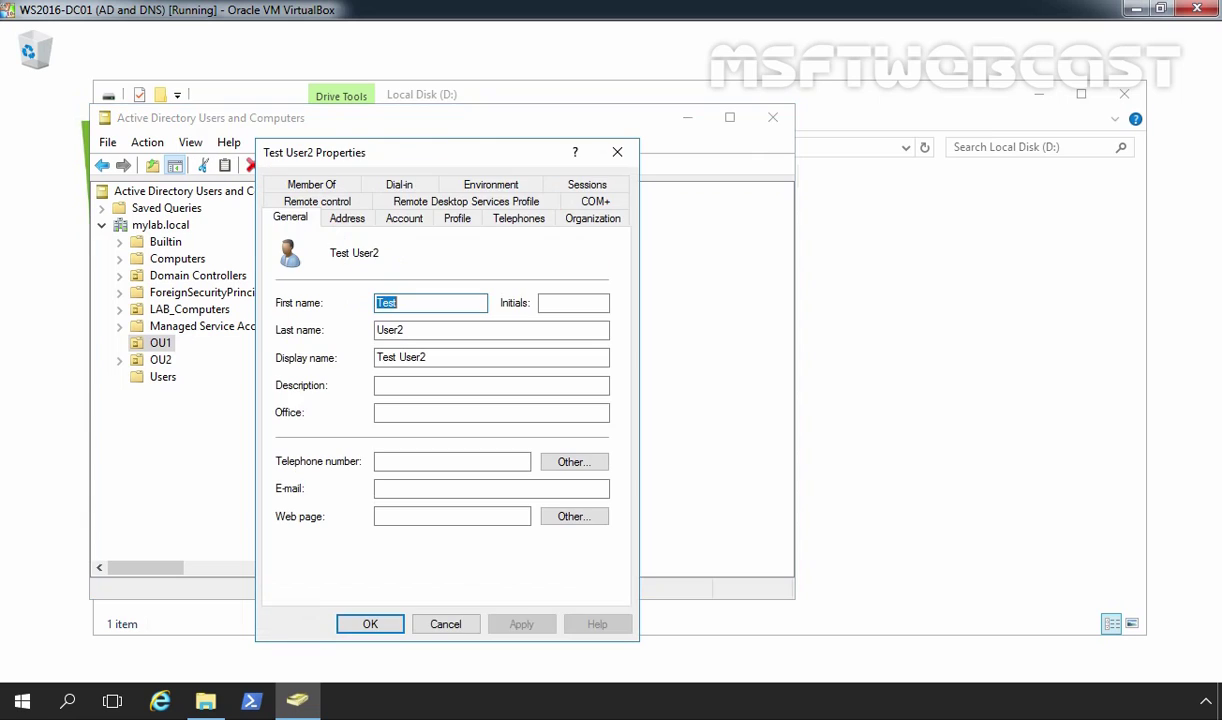
click(457, 218)
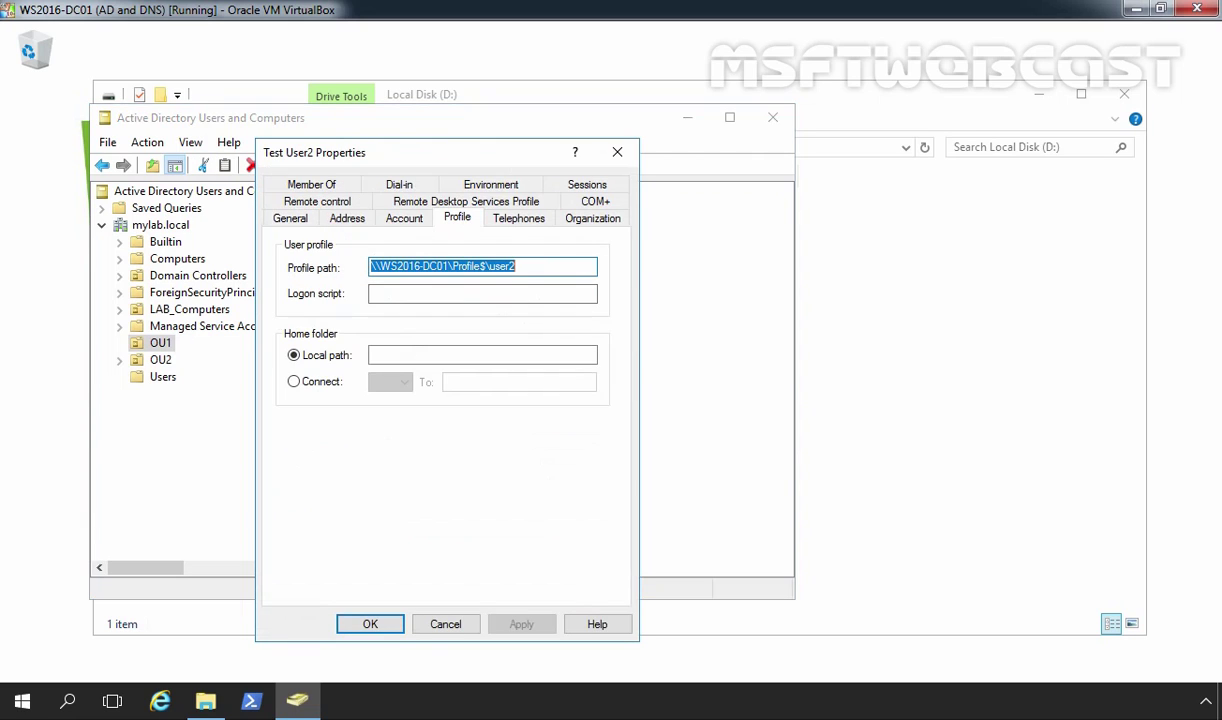
click(531, 271)
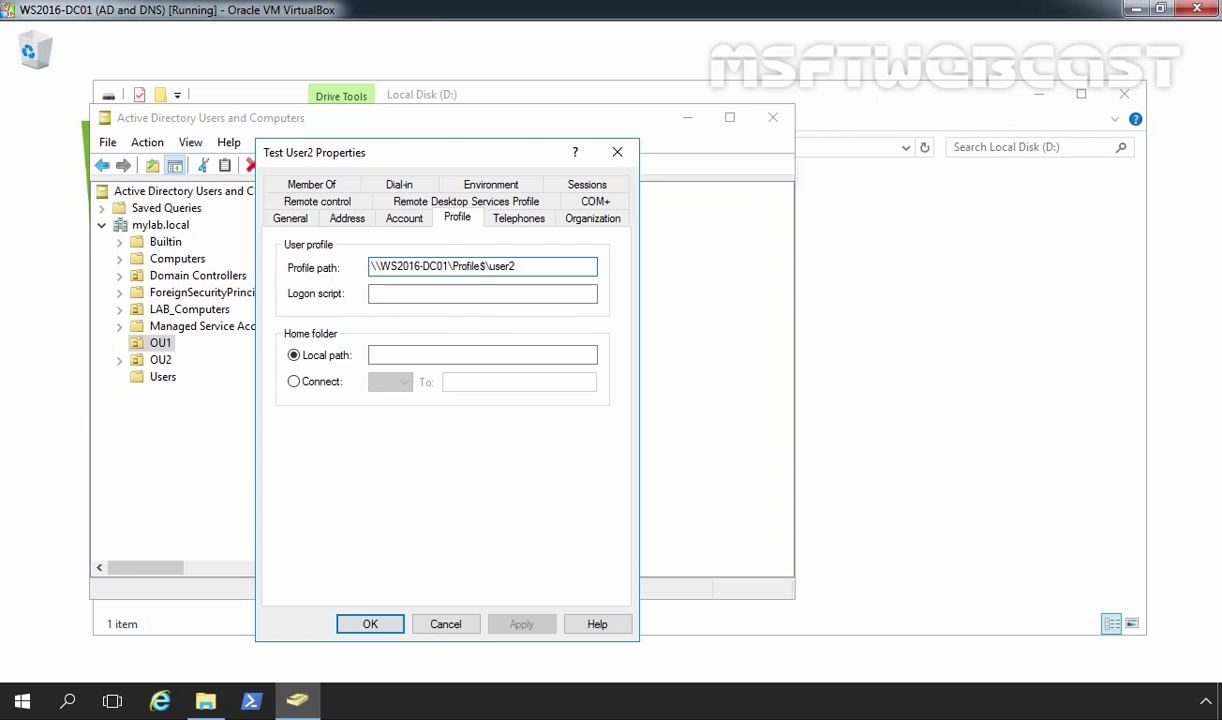
click(446, 625)
double_click(305, 265)
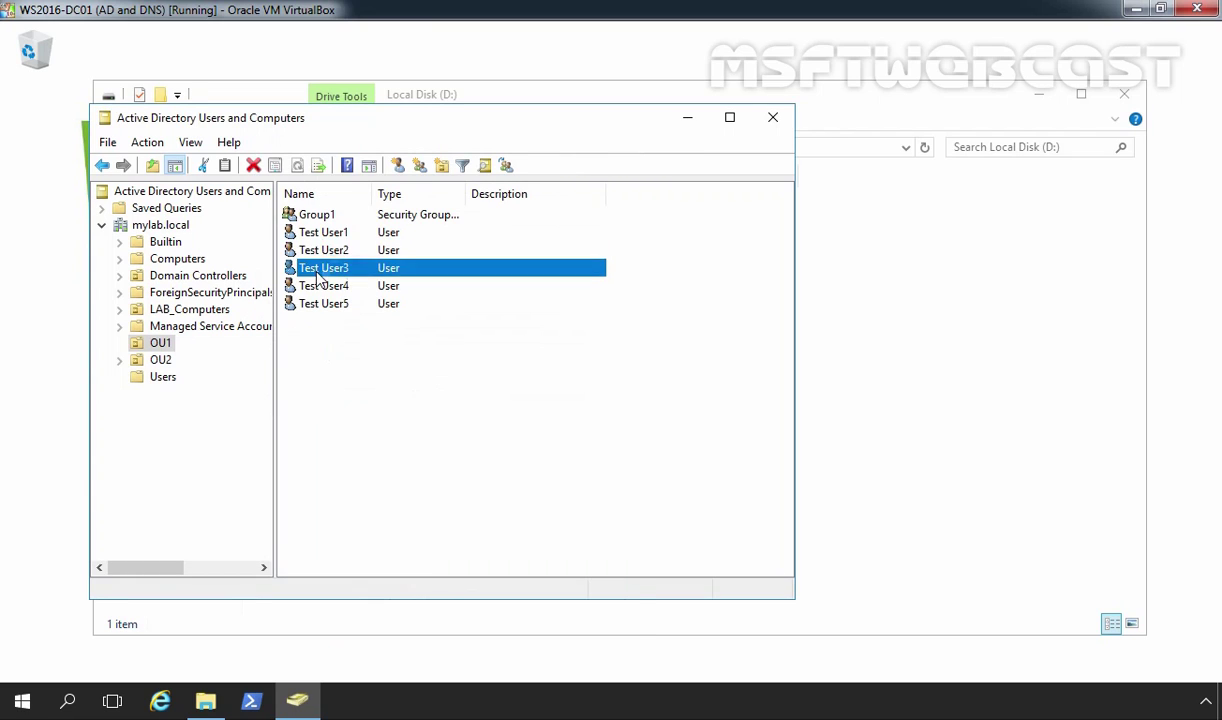
click(457, 218)
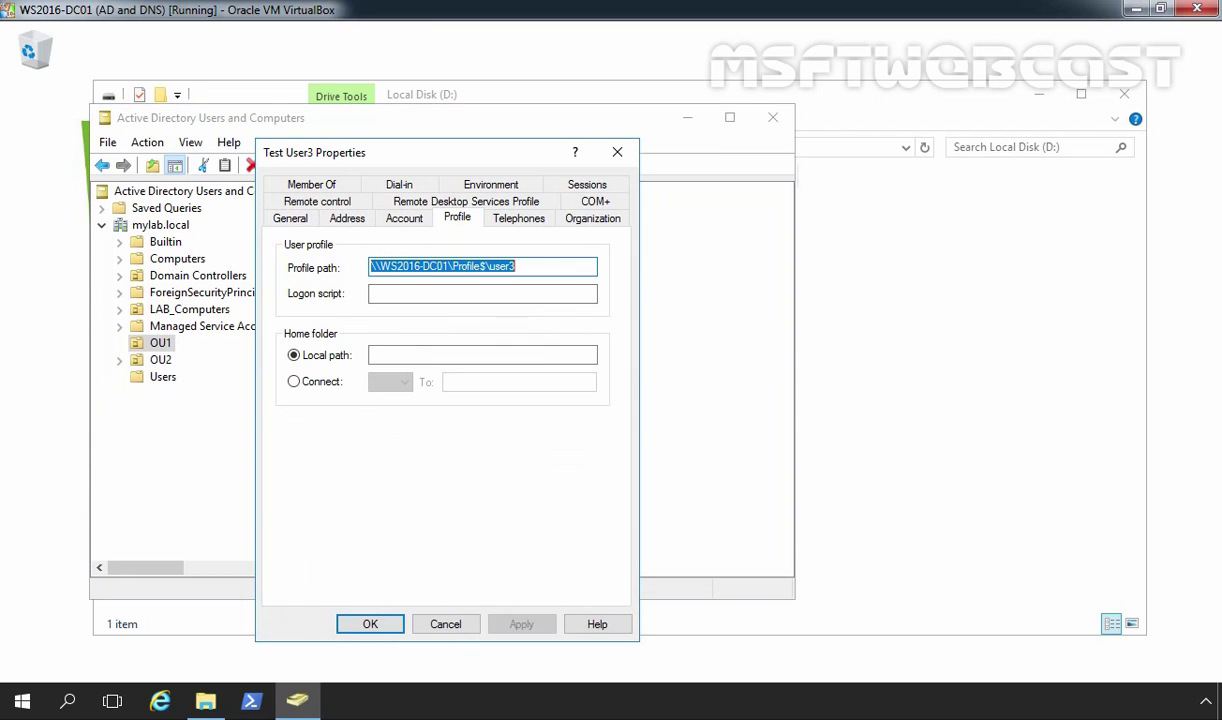
click(376, 624)
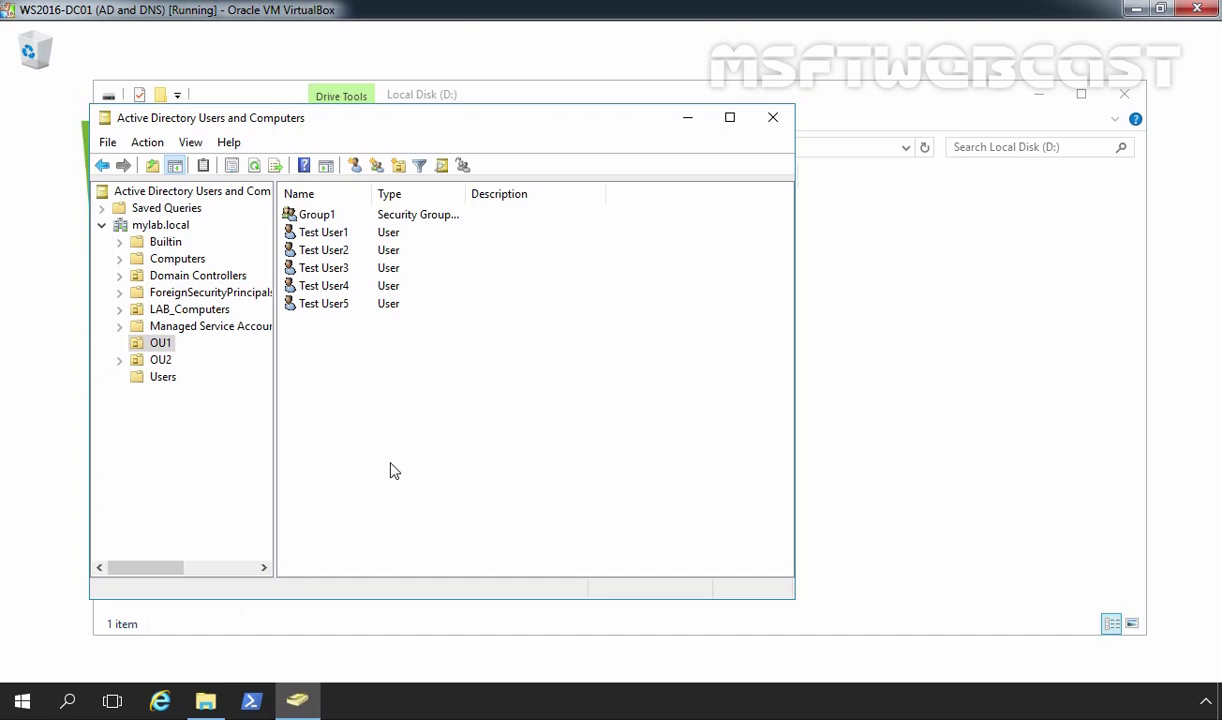
Step: Bring File Explorer forward and open the still-empty Profile folder on D:
click(205, 700)
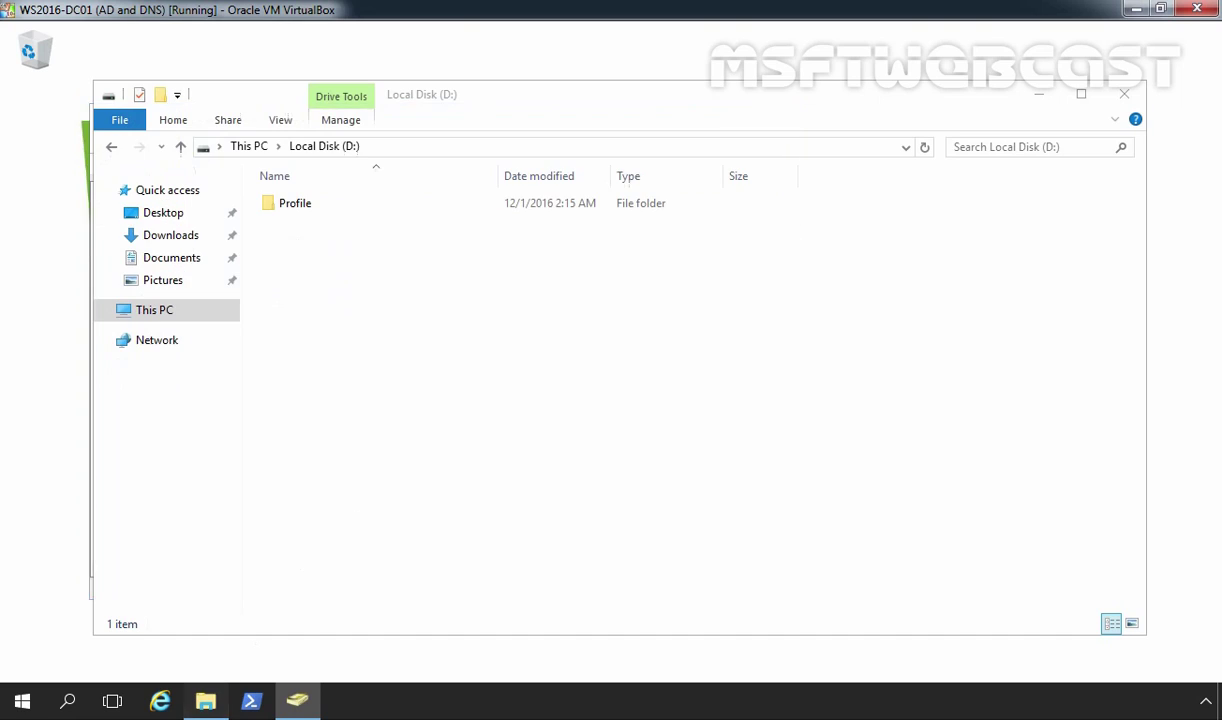
double_click(300, 210)
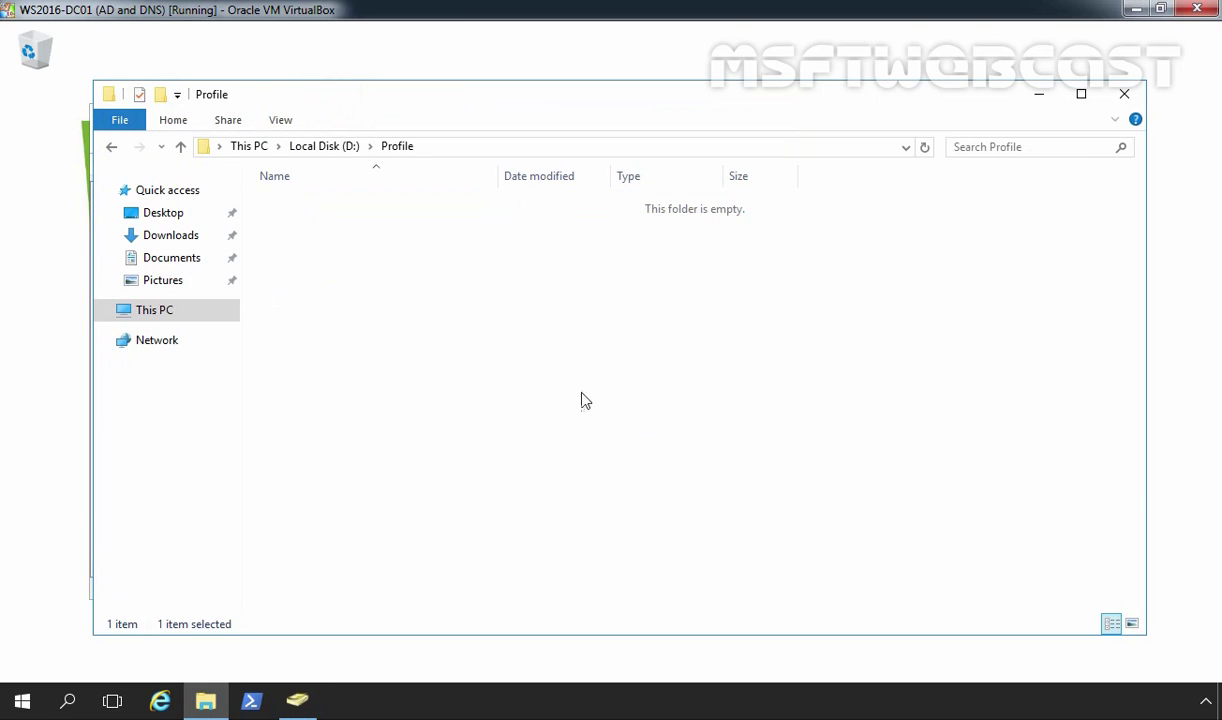
drag(616, 400, 305, 194)
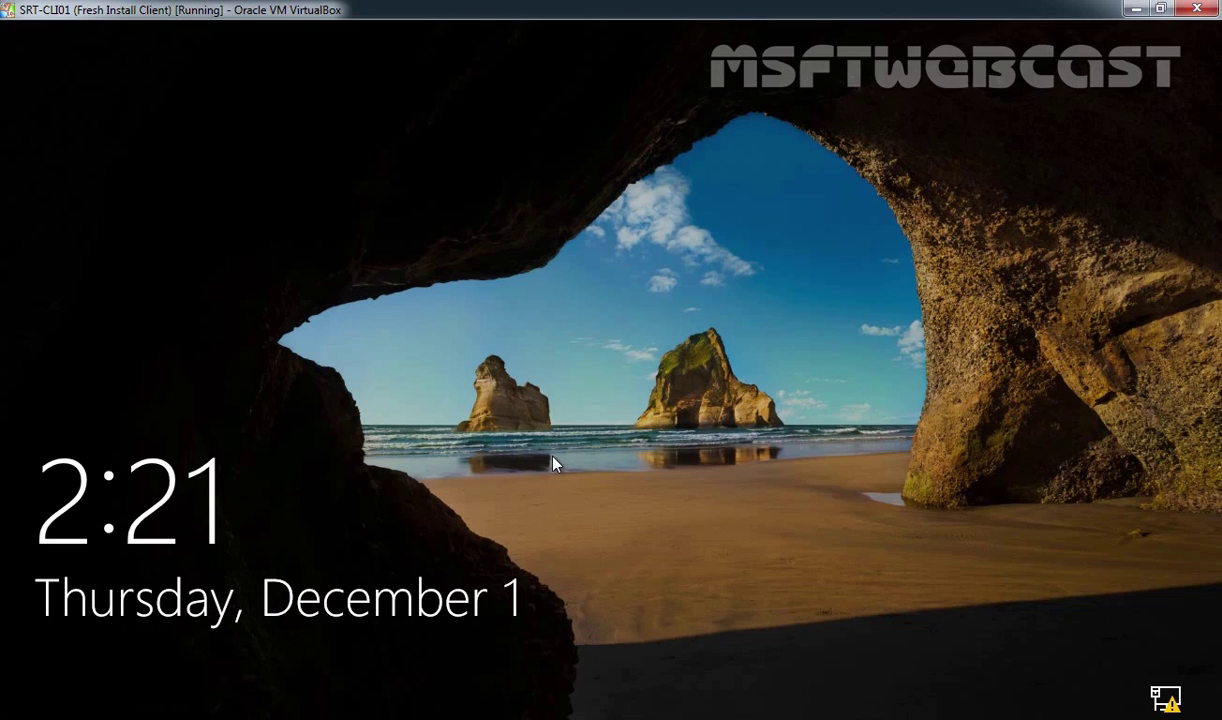
Step: Sign in on the Windows 10 client as the test user with the account password
click(555, 463)
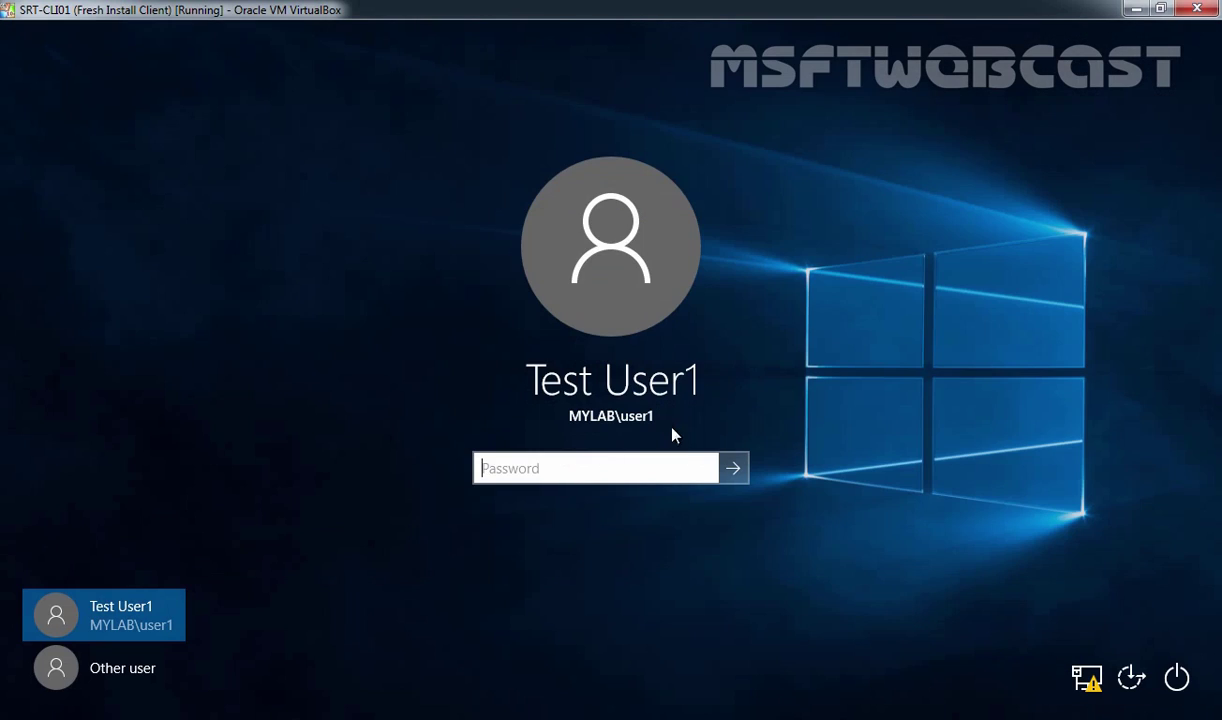
text(Pa$$w0rd)
key(Return)
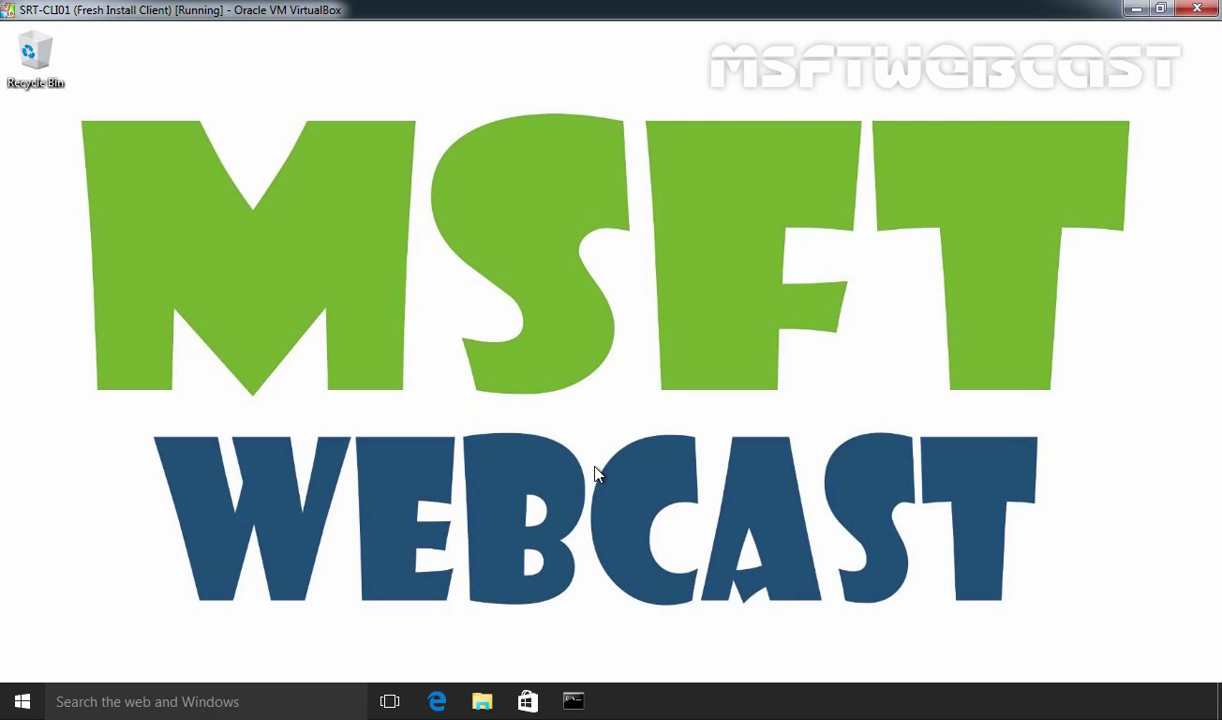
Step: Create a folder named Data on the desktop
right_click(444, 207)
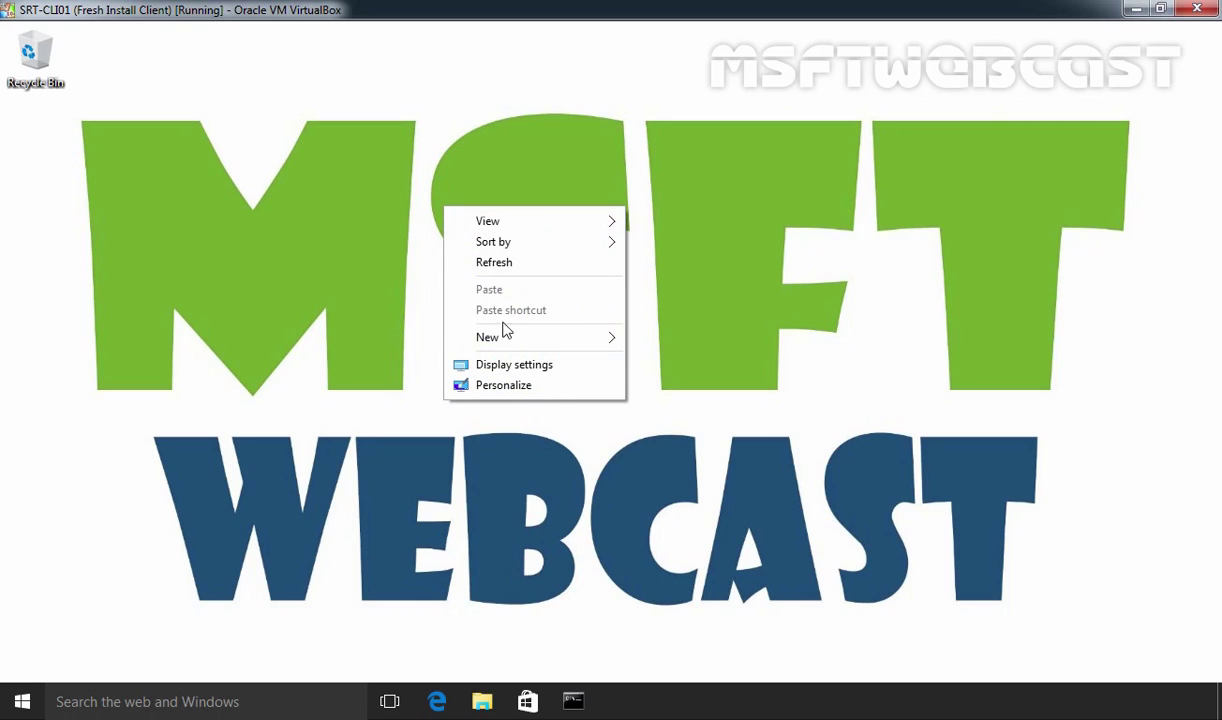
mouse_move(510, 337)
click(670, 340)
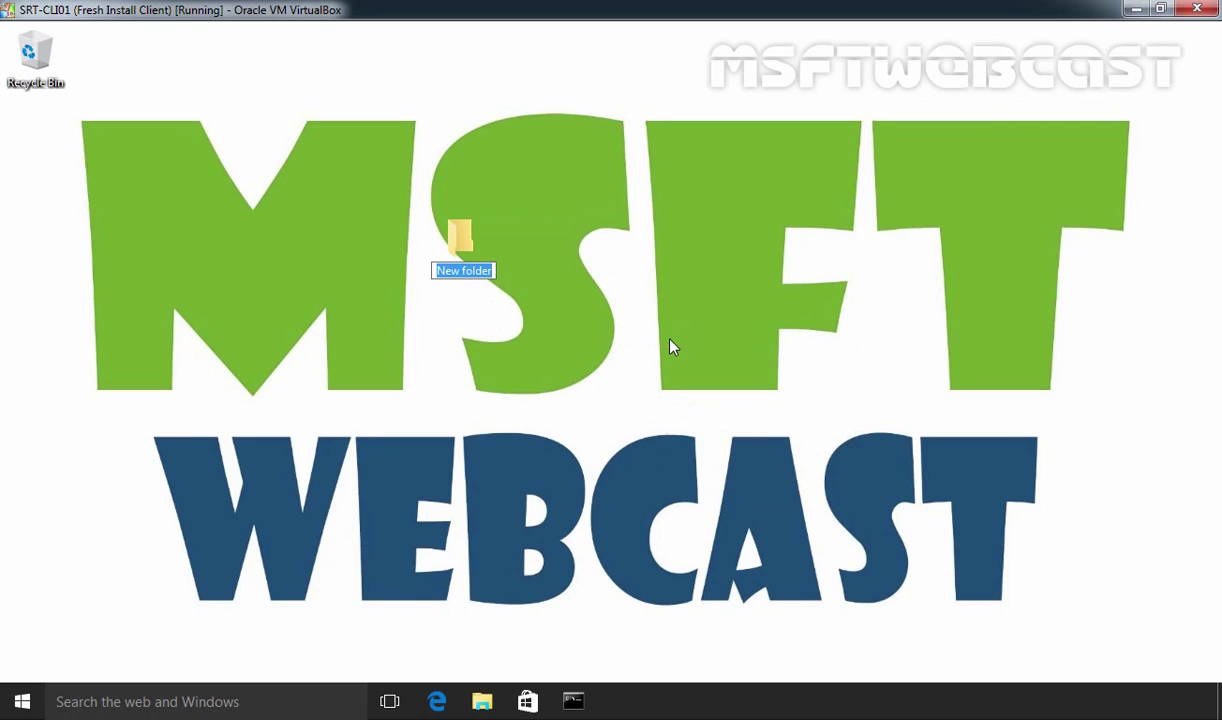
text(Data)
key(Return)
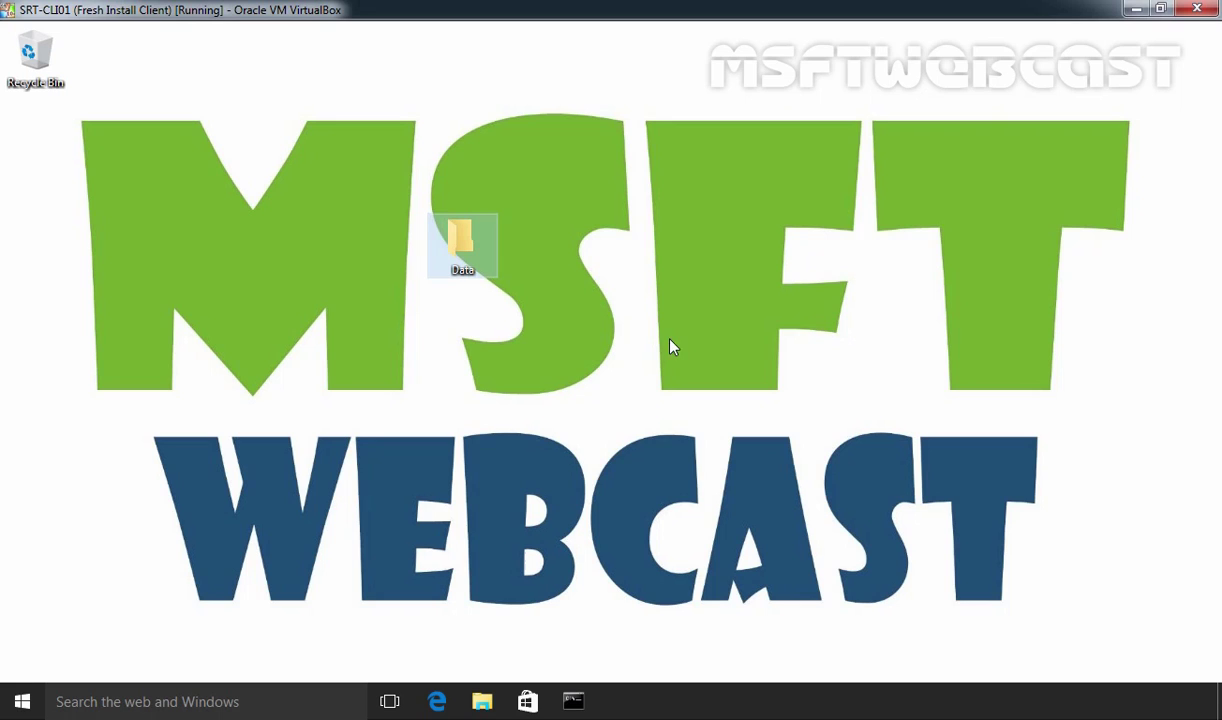
Step: Create a desktop shortcut to cmd
right_click(621, 110)
mouse_move(680, 262)
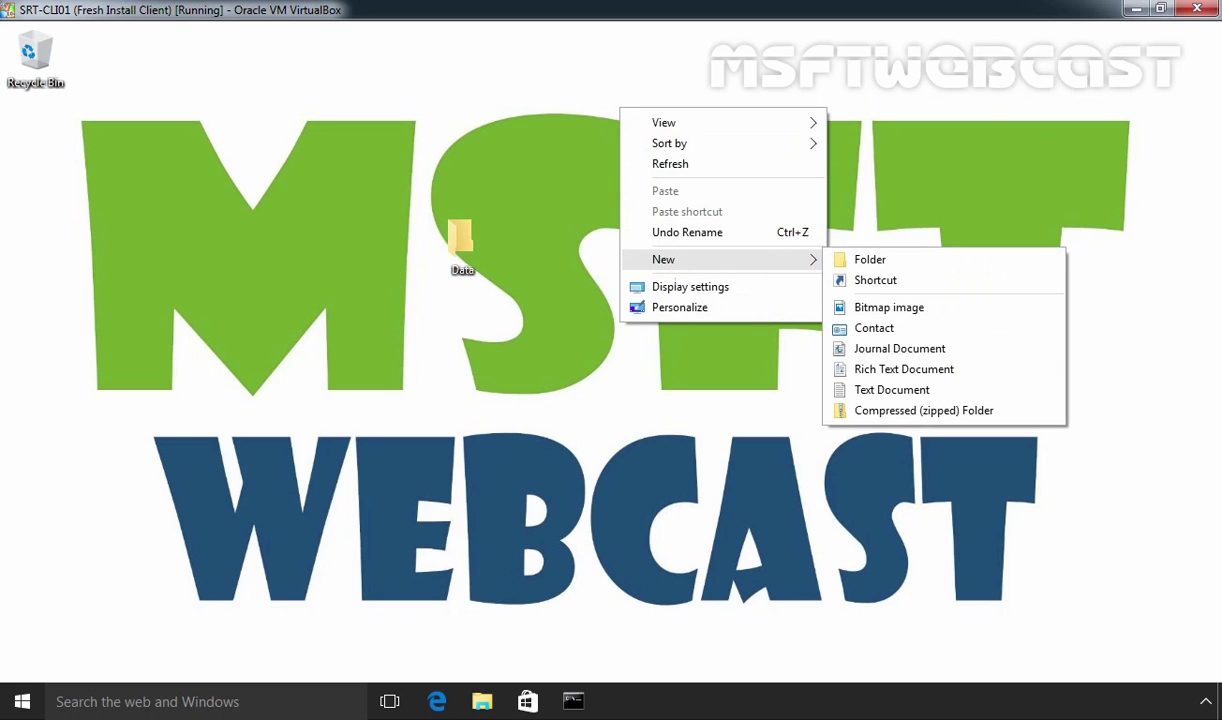
click(876, 281)
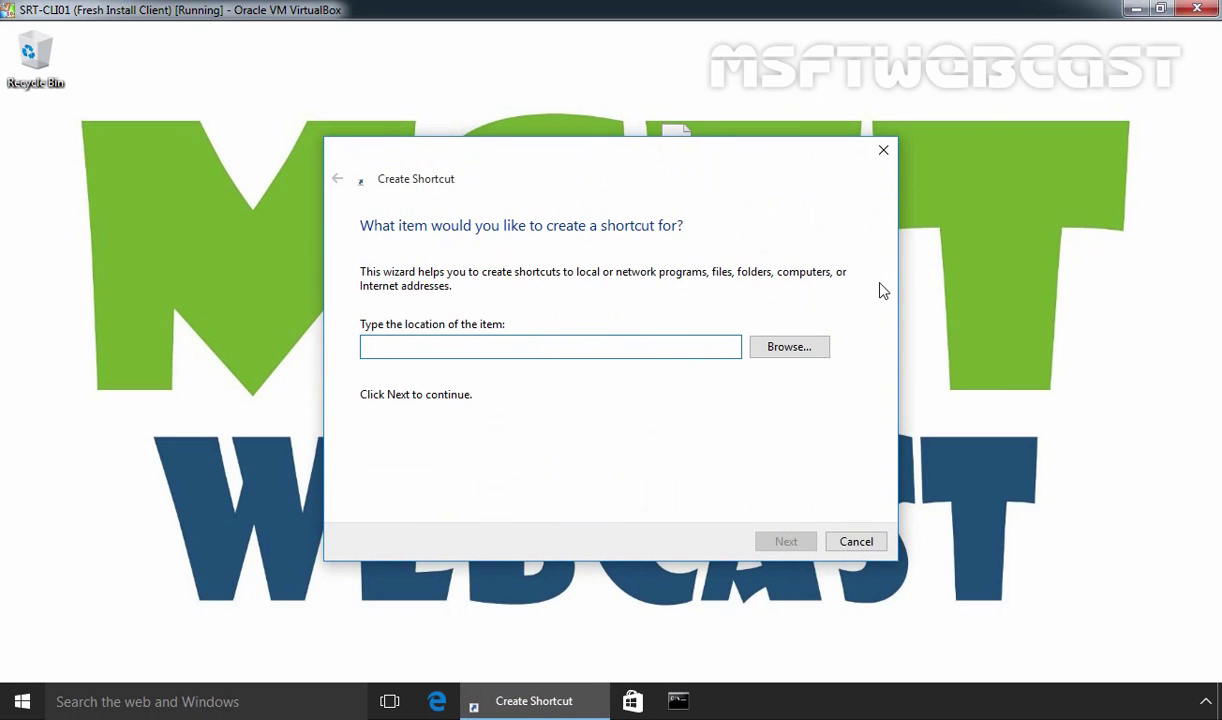
text(cmd)
key(Return)
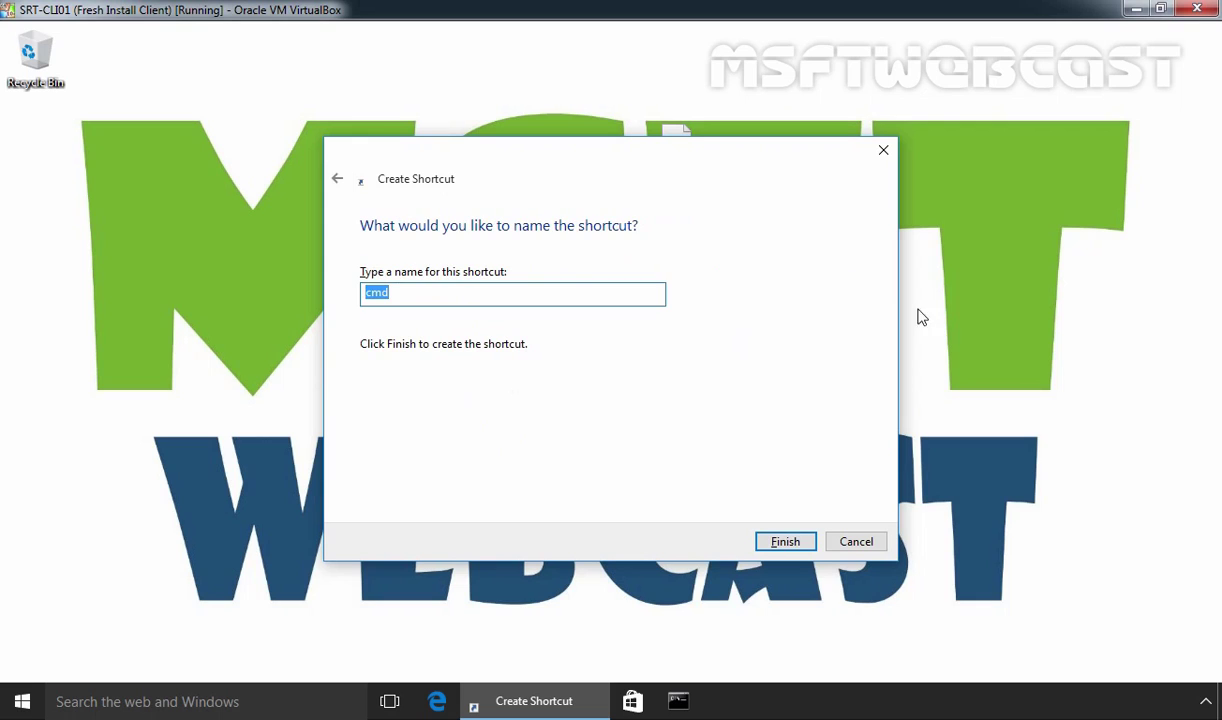
click(786, 538)
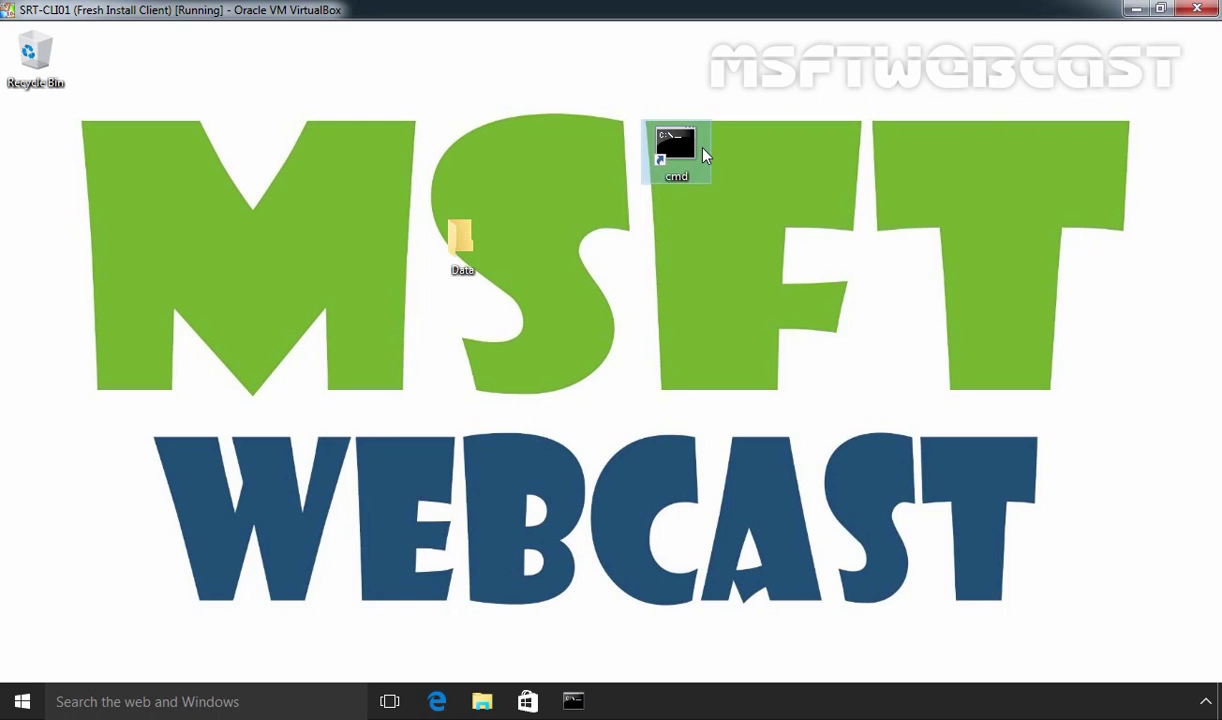
Step: Run logoff from the cmd shortcut's command prompt to sign out
double_click(670, 142)
text(logoff)
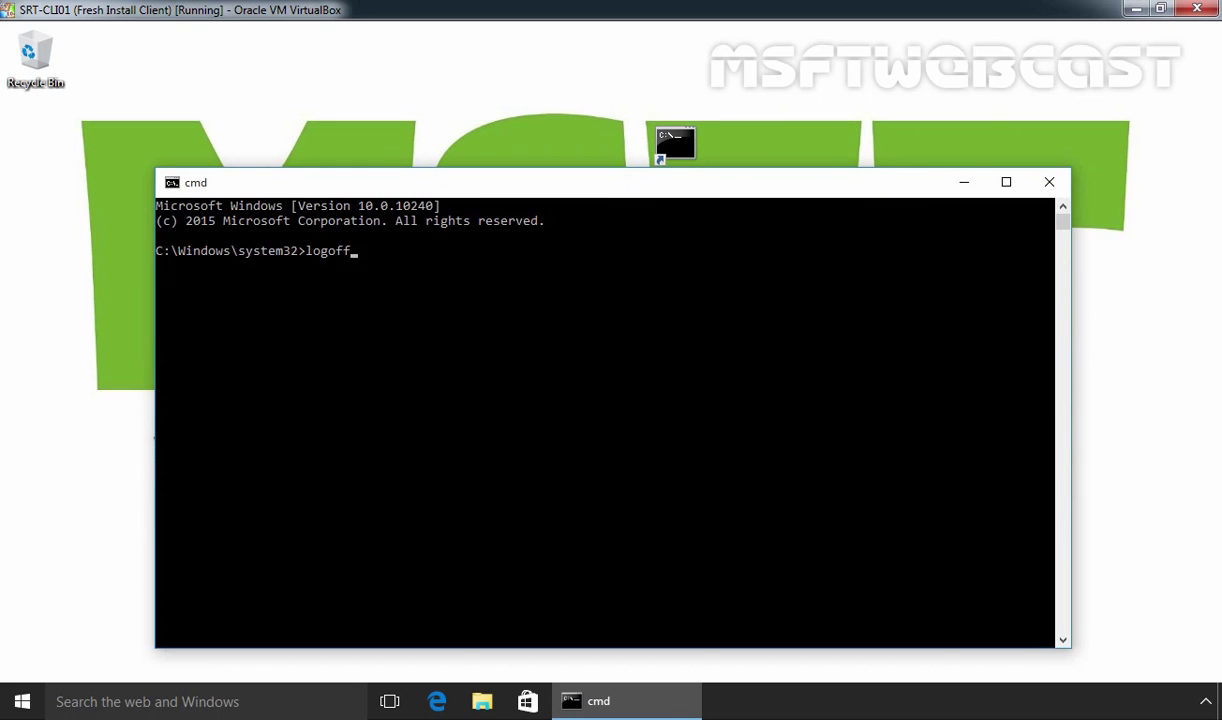
key(Return)
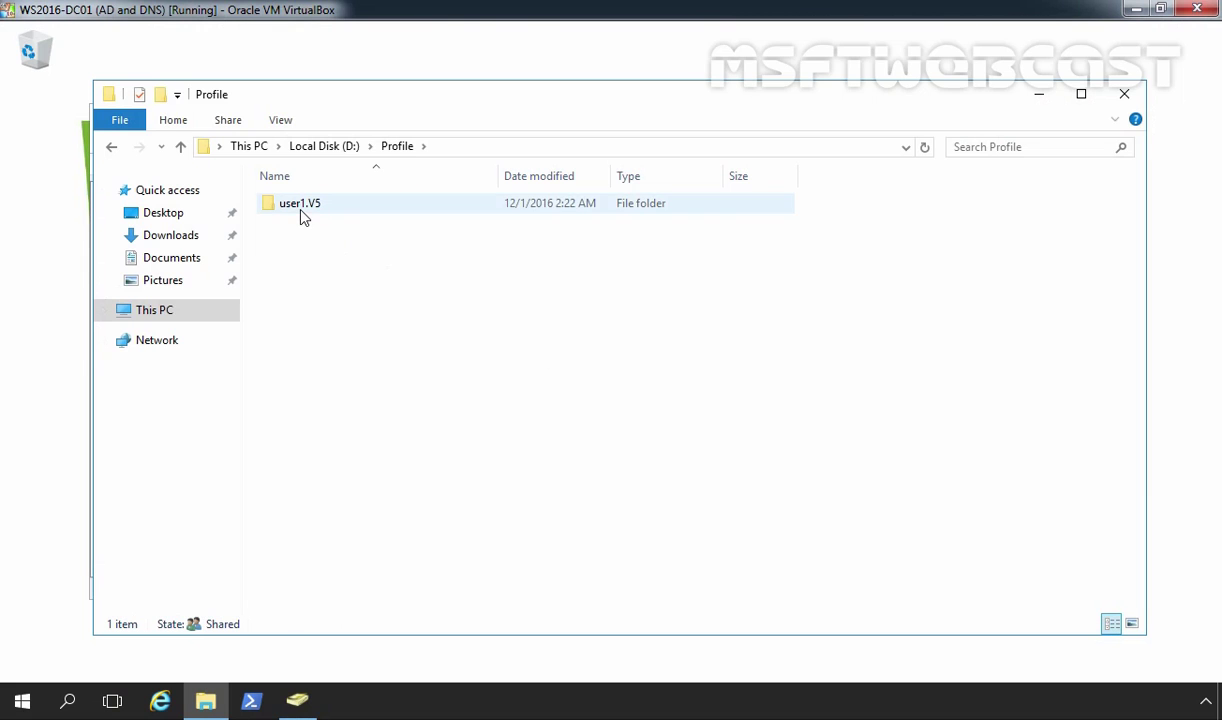
click(302, 215)
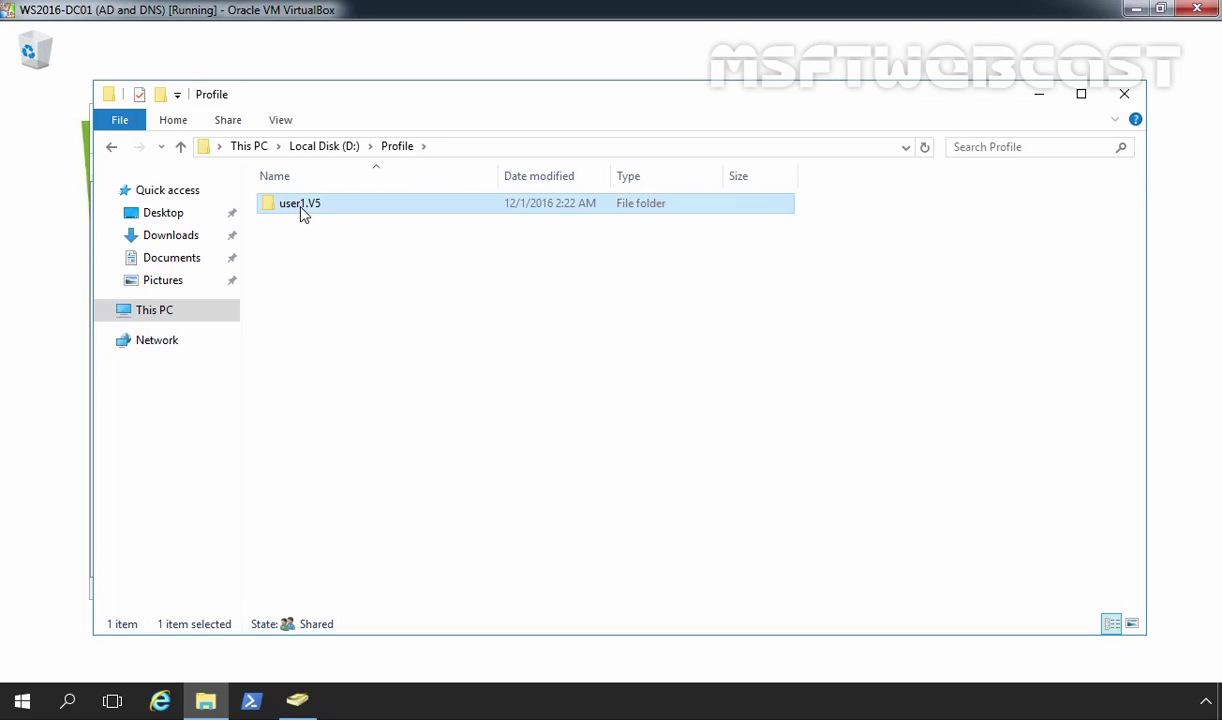
double_click(303, 210)
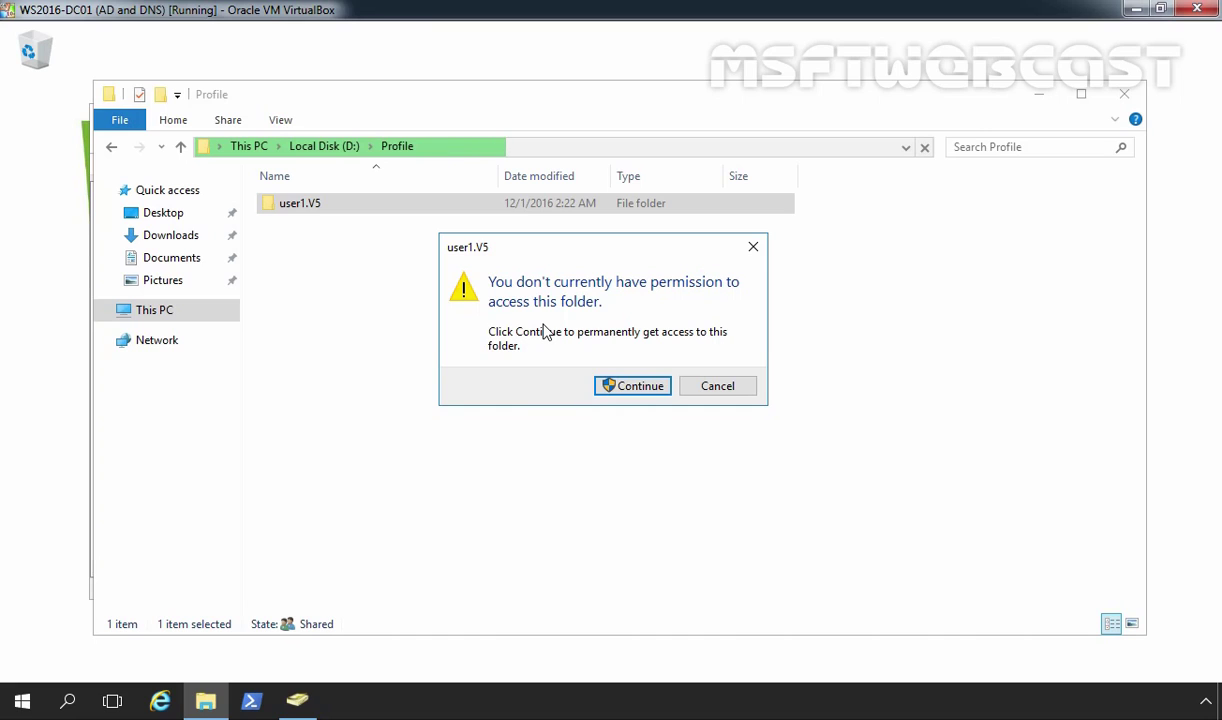
click(640, 386)
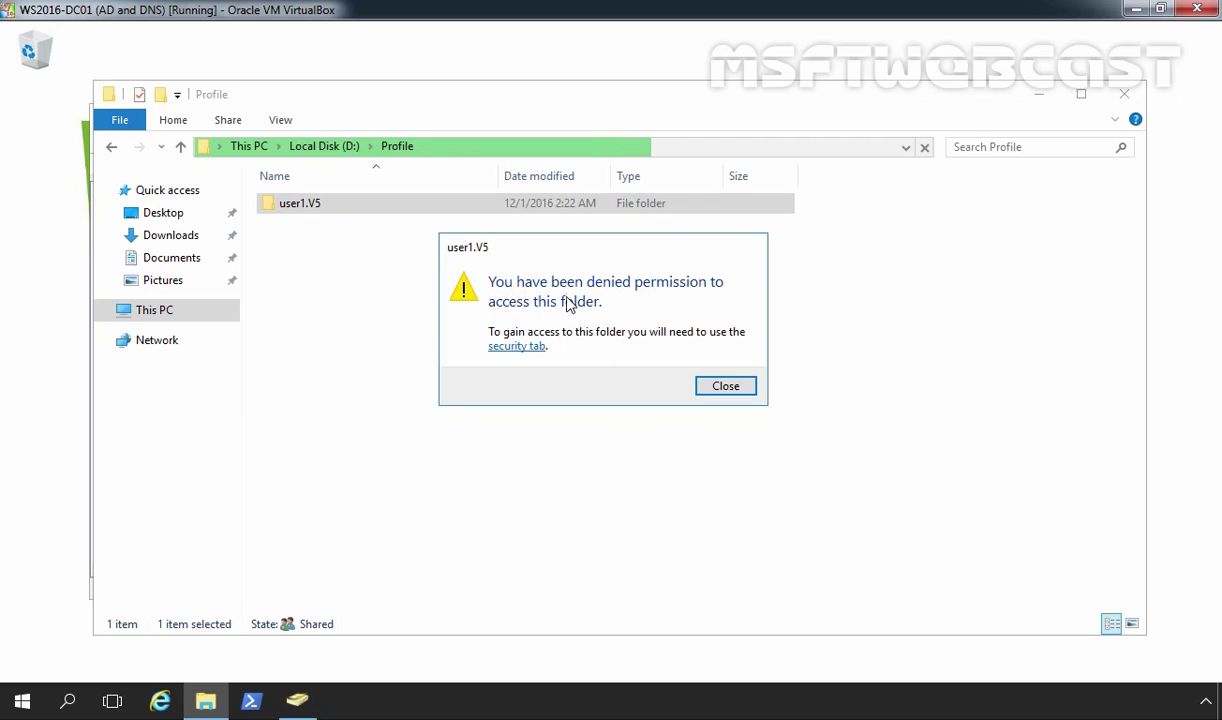
click(734, 390)
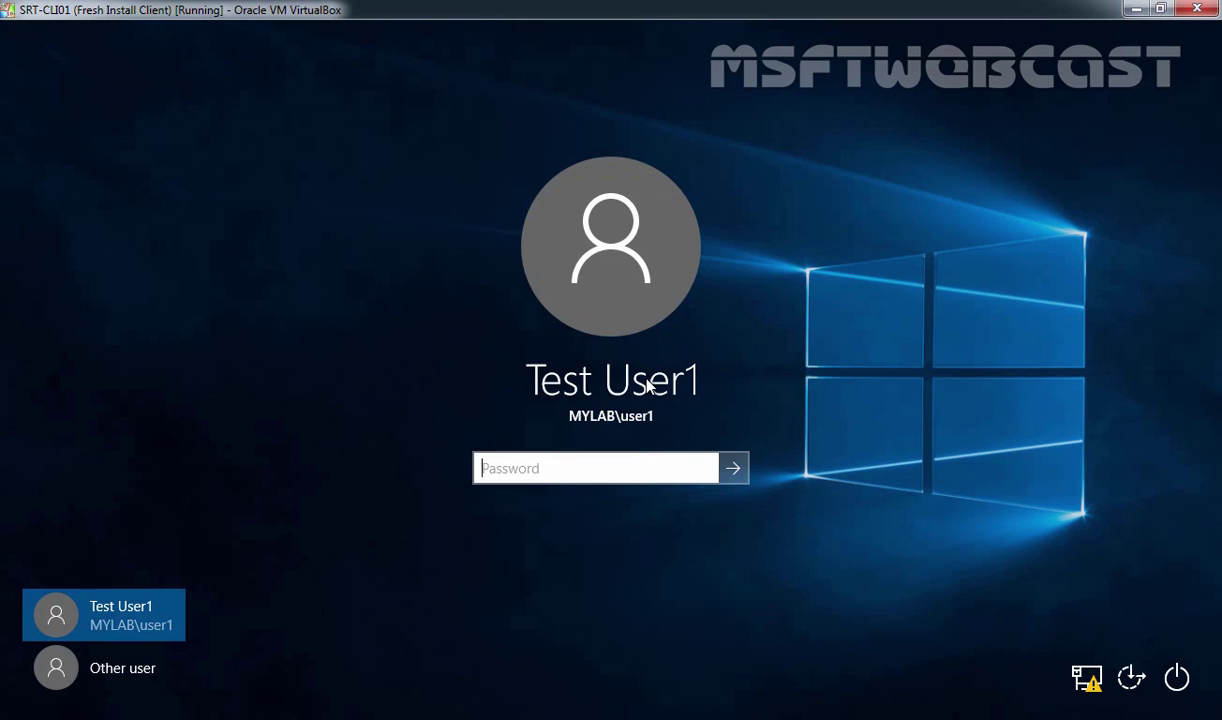
Step: Sign back in as user1 with its password and bring up the System information page
text(••••••••)
key(Return)
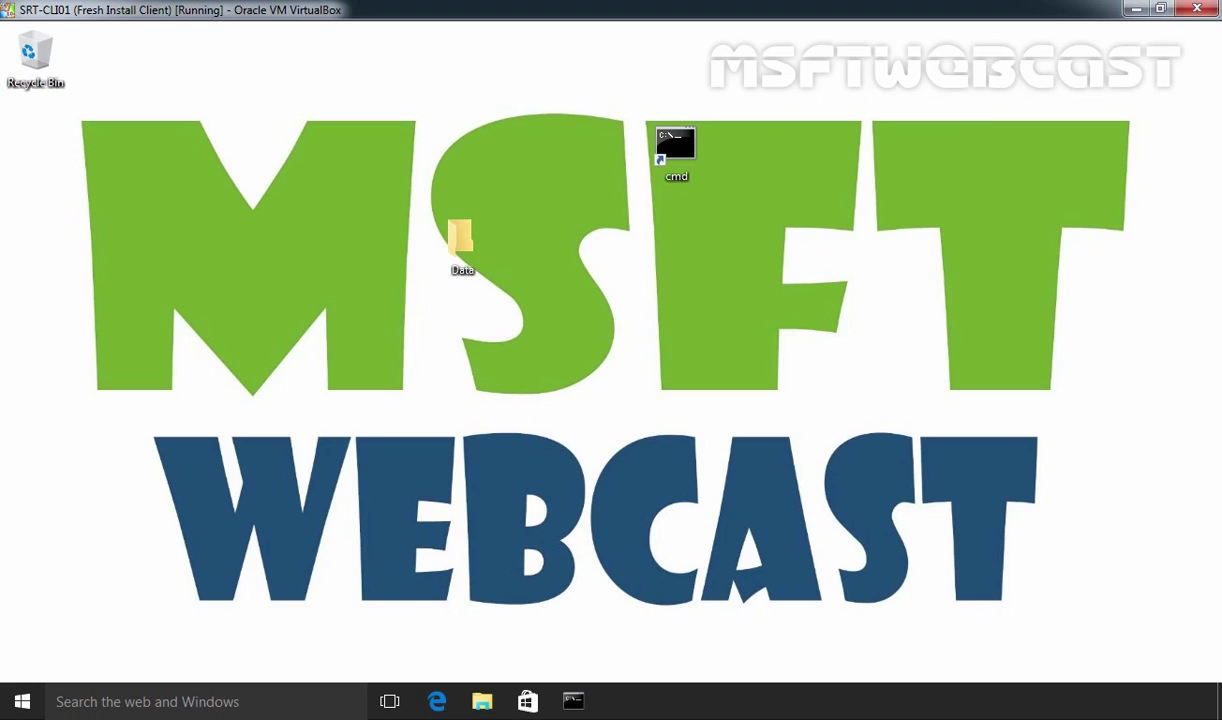
right_click(22, 700)
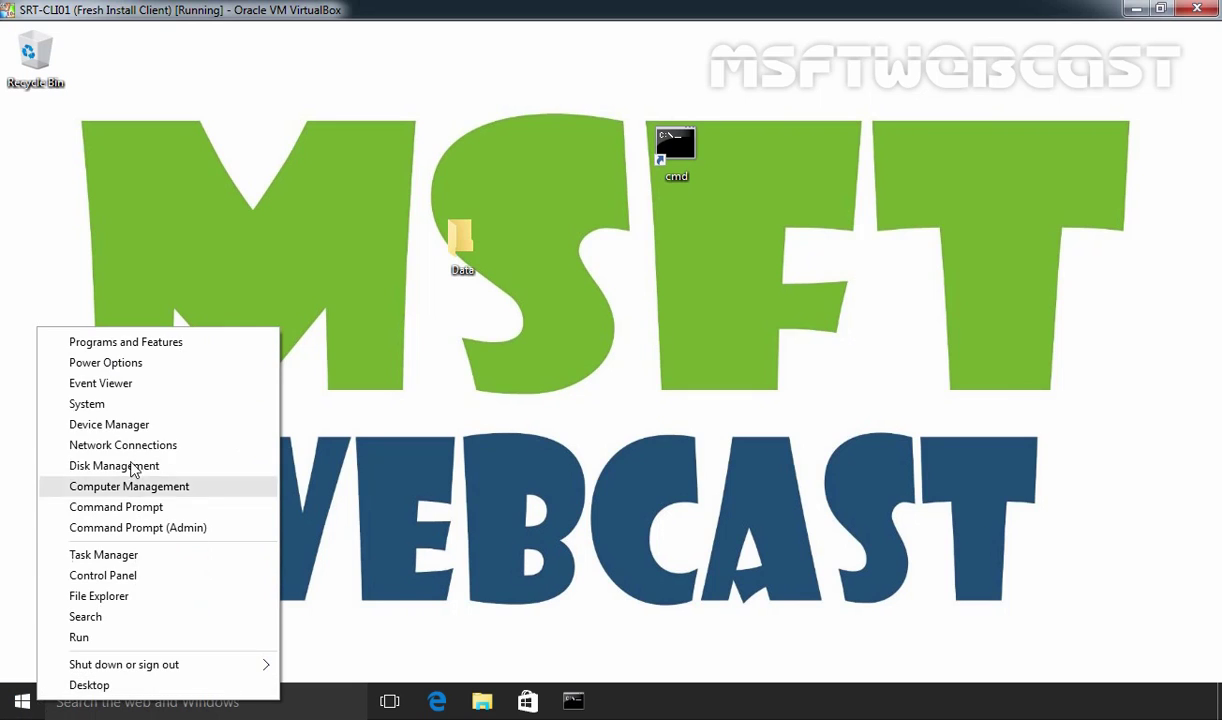
click(86, 402)
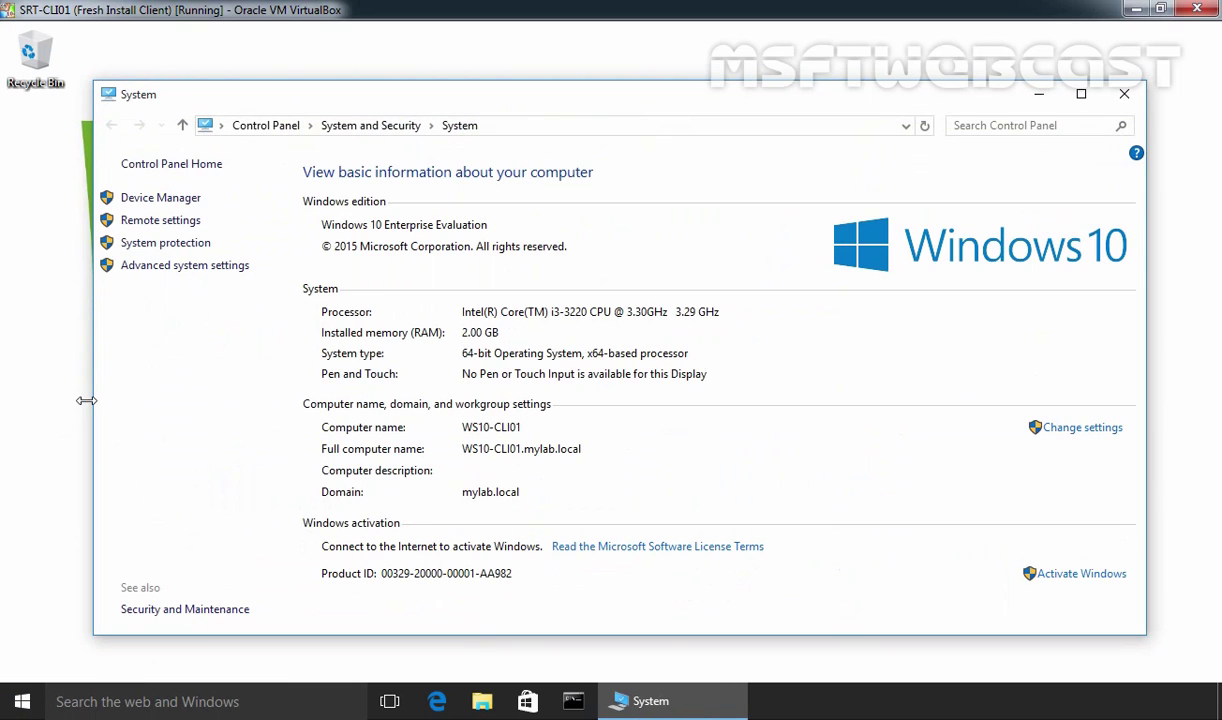
Step: Open Advanced system settings, elevating with the domain administrator account and its password
click(180, 266)
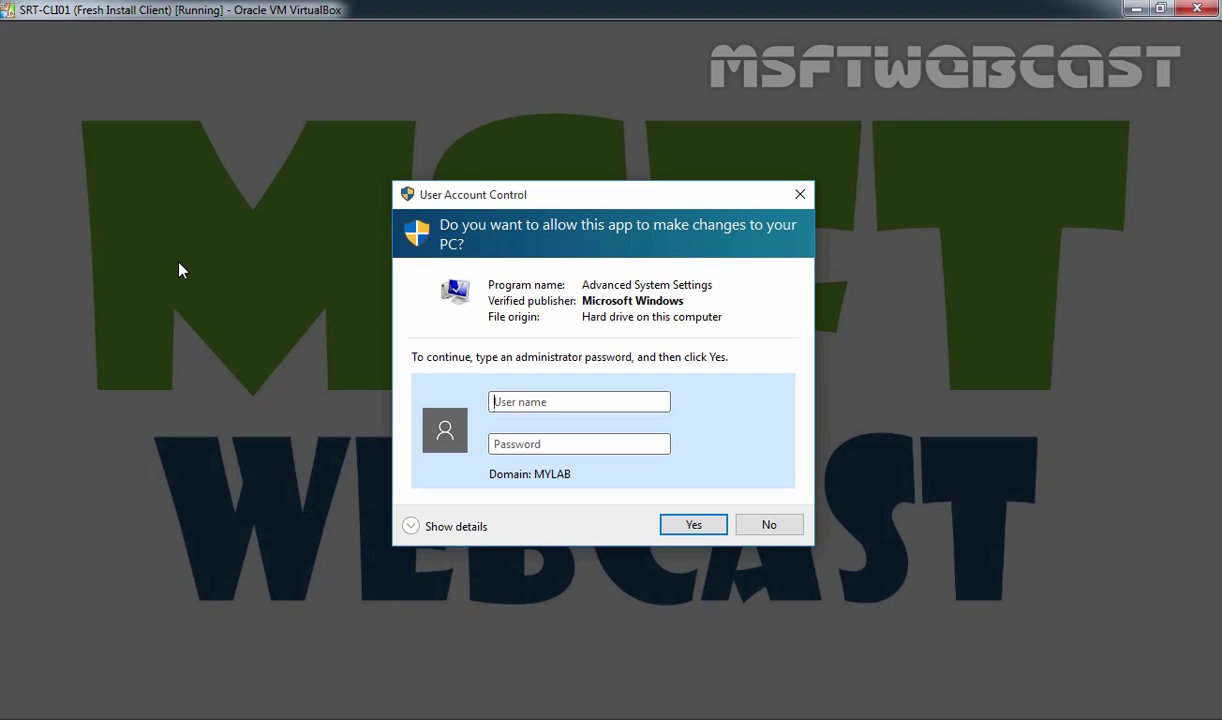
text(administrator)
key(Tab)
text(••••••••)
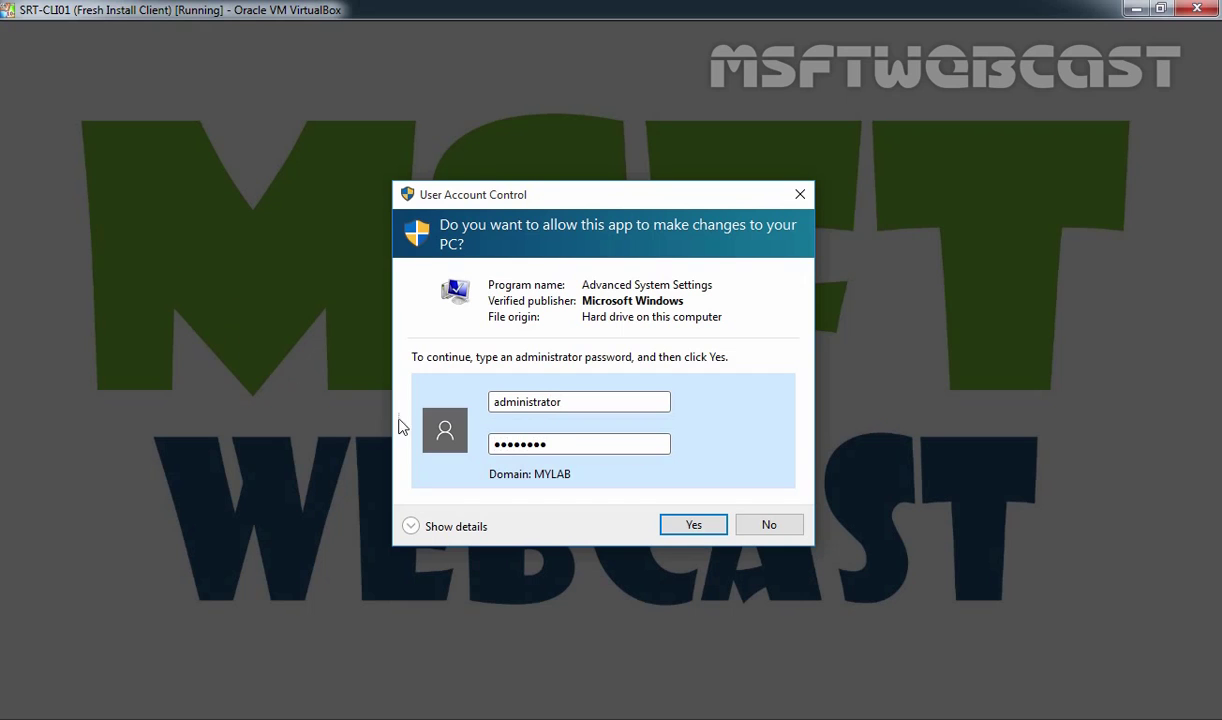
click(675, 527)
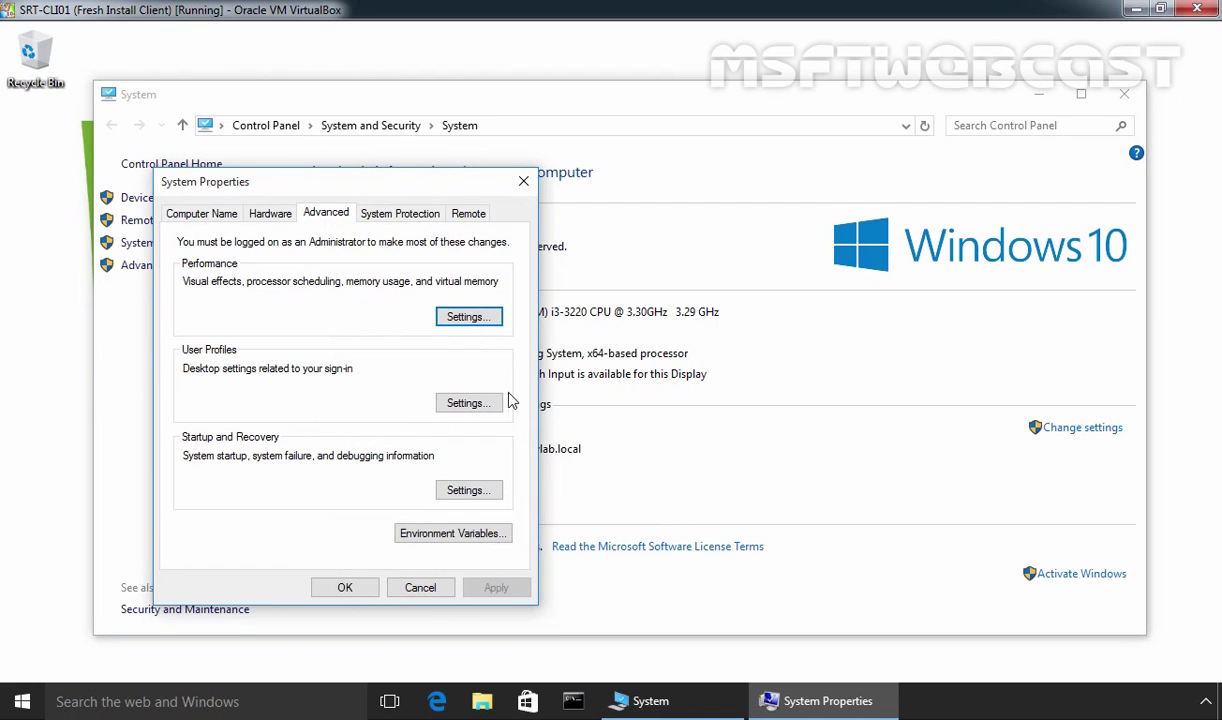
Step: Open User Profiles settings and select MYLAB\user1 to confirm its type is Roaming
click(465, 410)
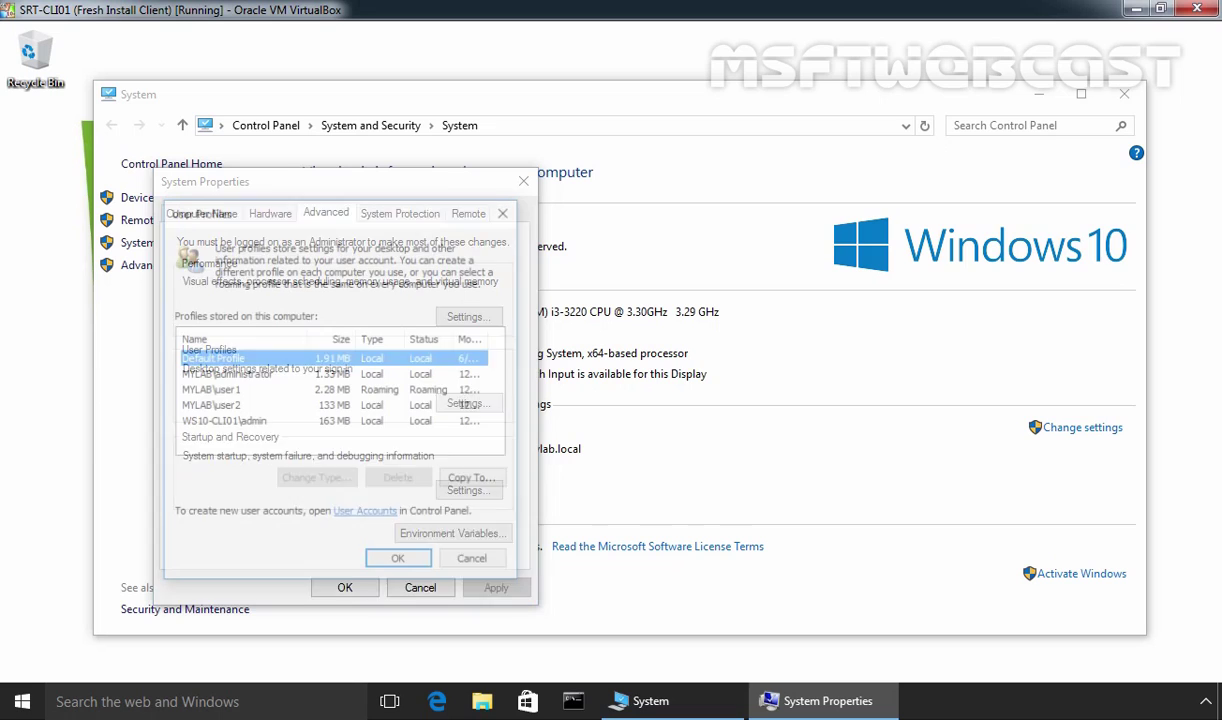
click(205, 392)
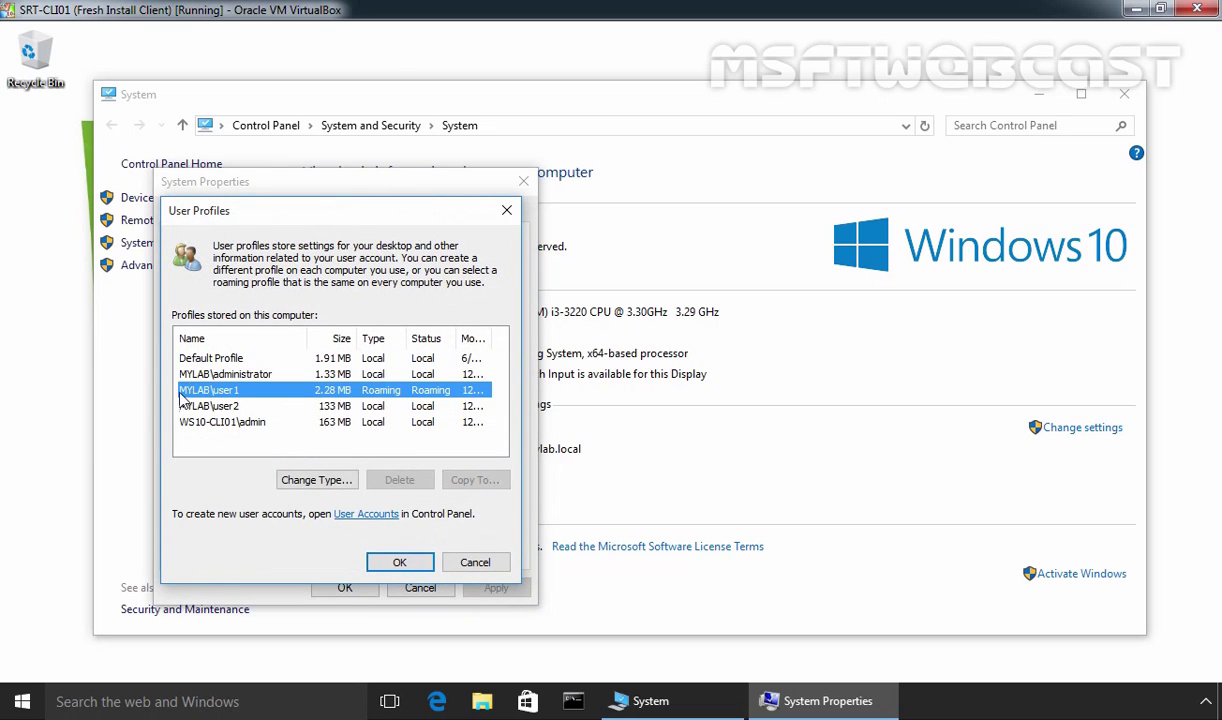